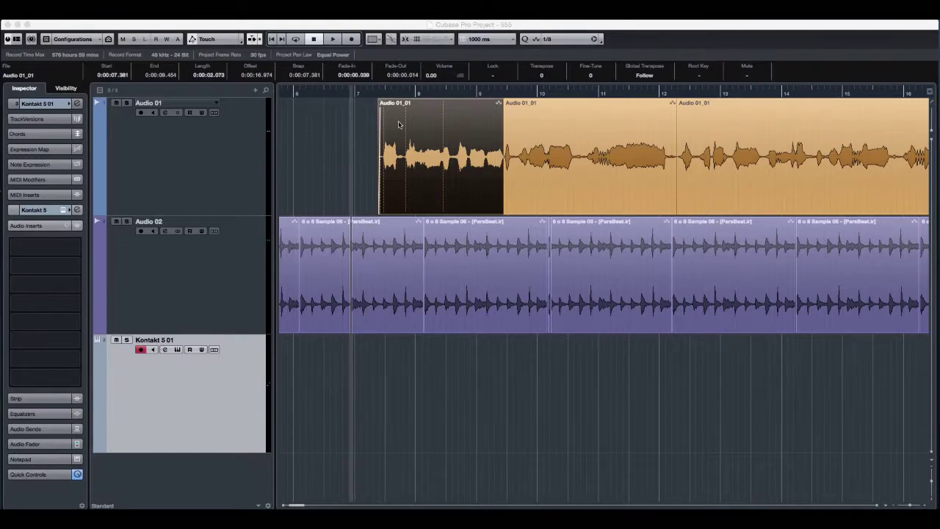
Open the second vocal event on the Audio 01 track in the Sample Editor.
scroll(602, 221, "down", 3)
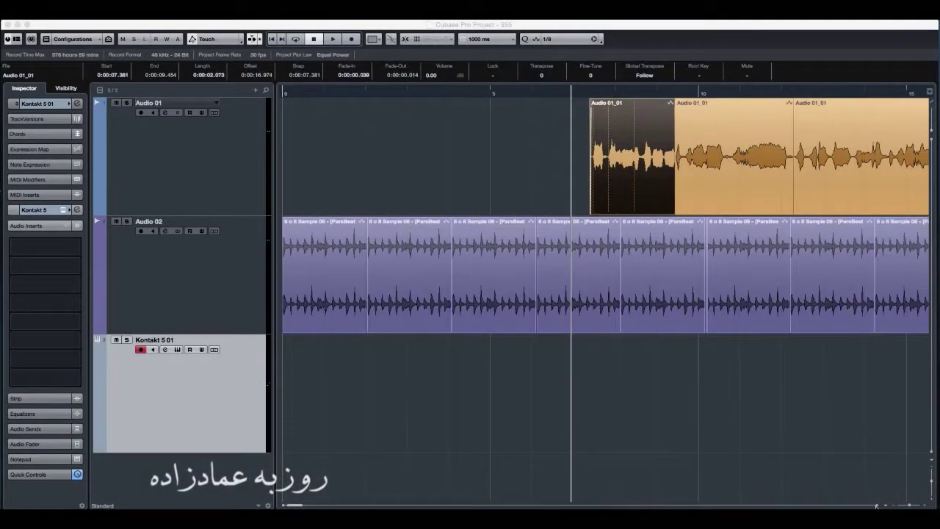
left_click(877, 506)
left_click(877, 506)
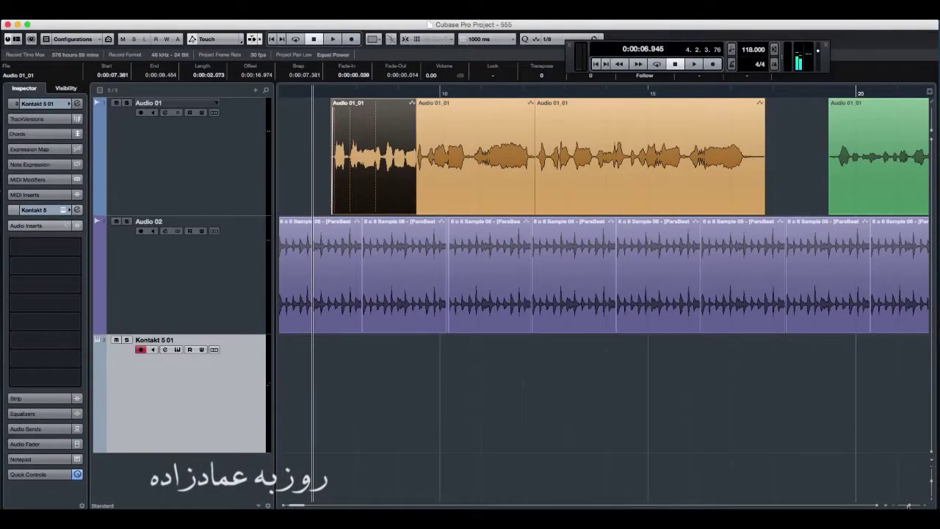
left_click(463, 174)
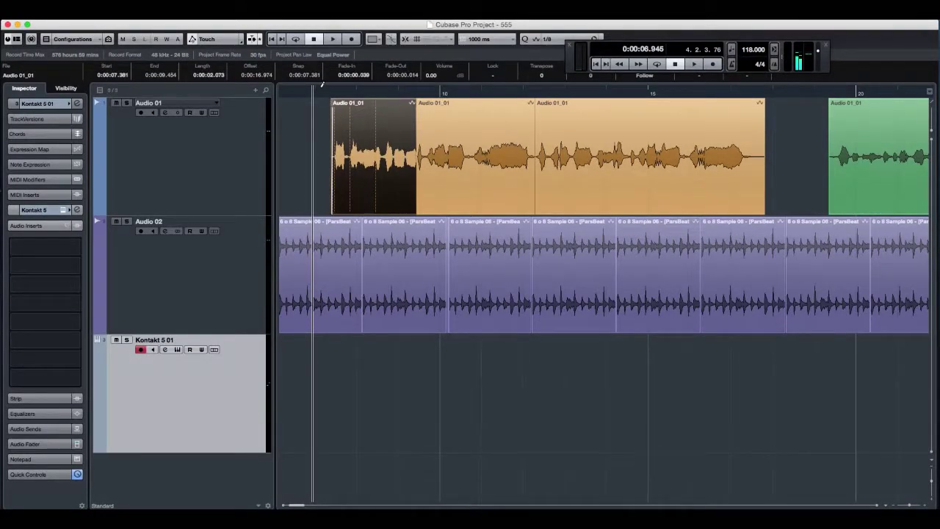
left_click_drag(325, 92, 326, 120)
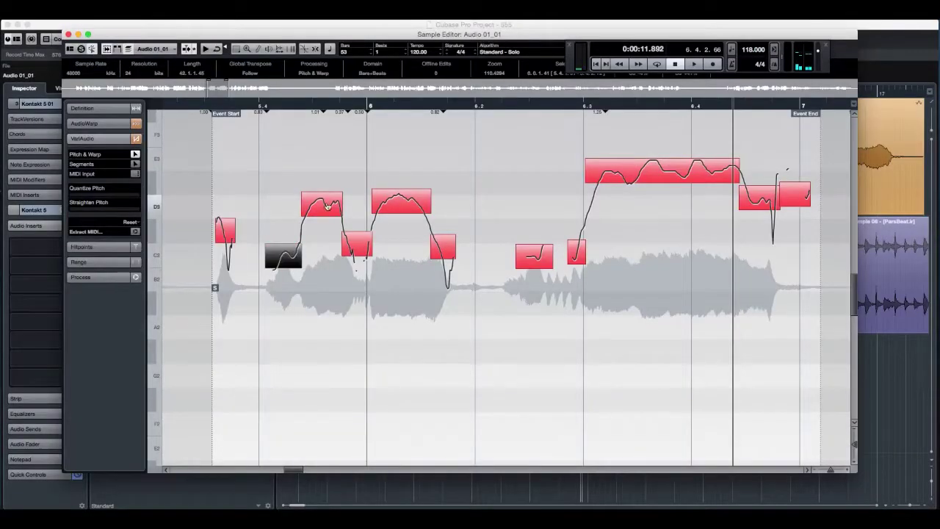
Nudge the second segment onto C3 and the two higher segments around bar 6 onto D3.
left_click(328, 207)
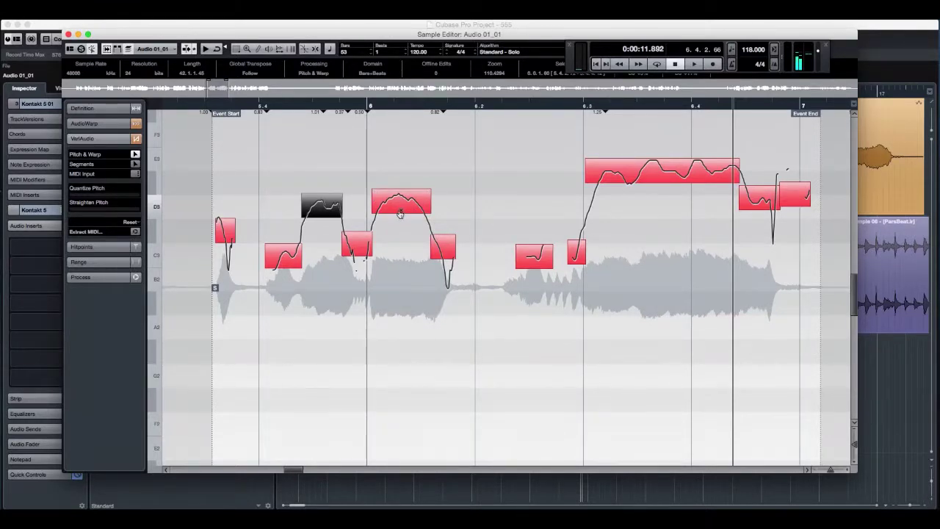
left_click_drag(398, 207, 398, 212)
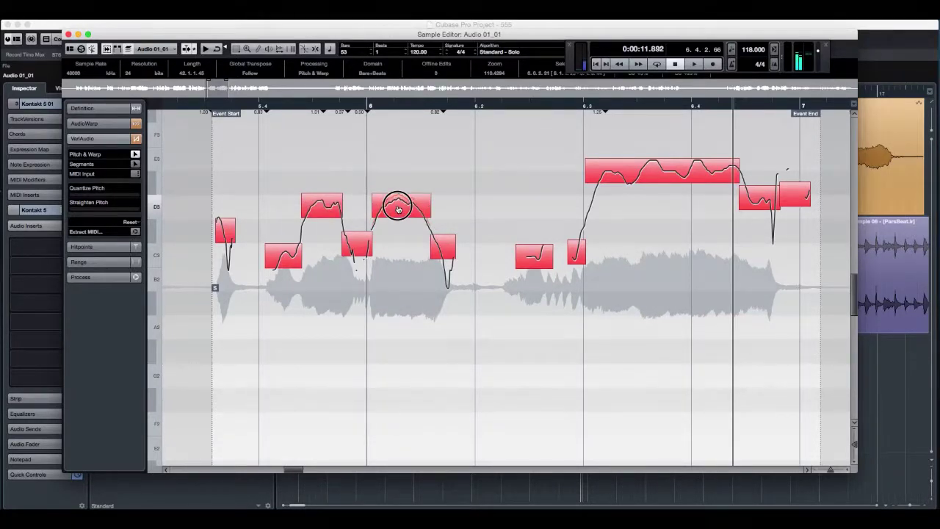
left_click(292, 245)
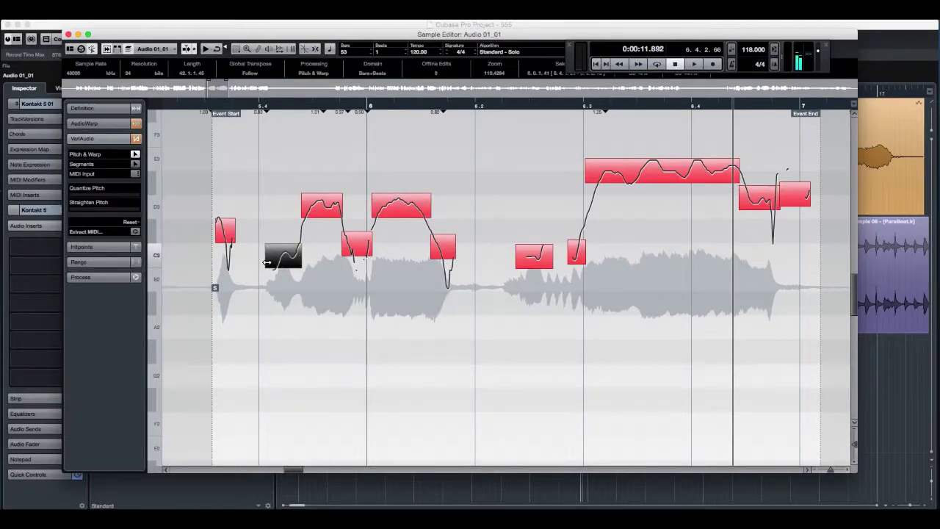
left_click_drag(269, 246, 267, 241)
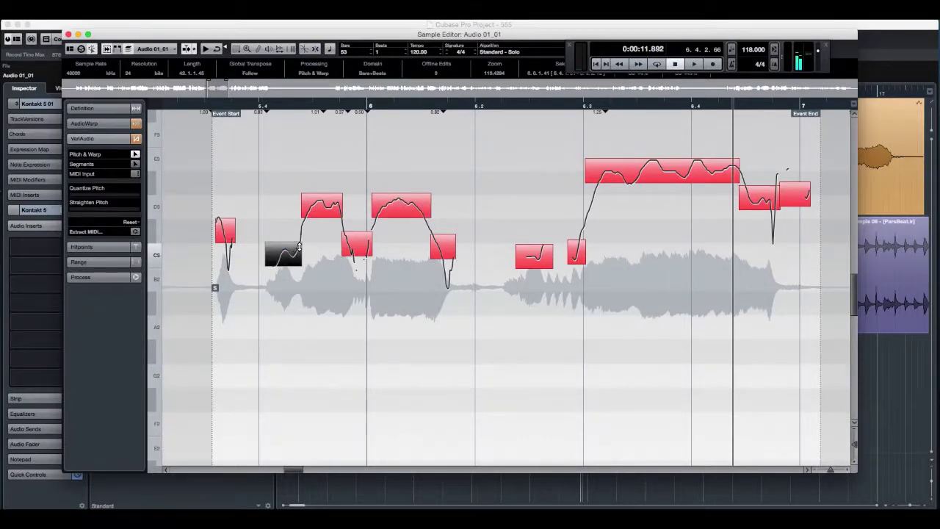
Select the tuned C3 segment and both D3 segments, straighten their pitch completely, and play the result.
left_click(292, 251)
left_click(292, 252)
left_click(315, 204)
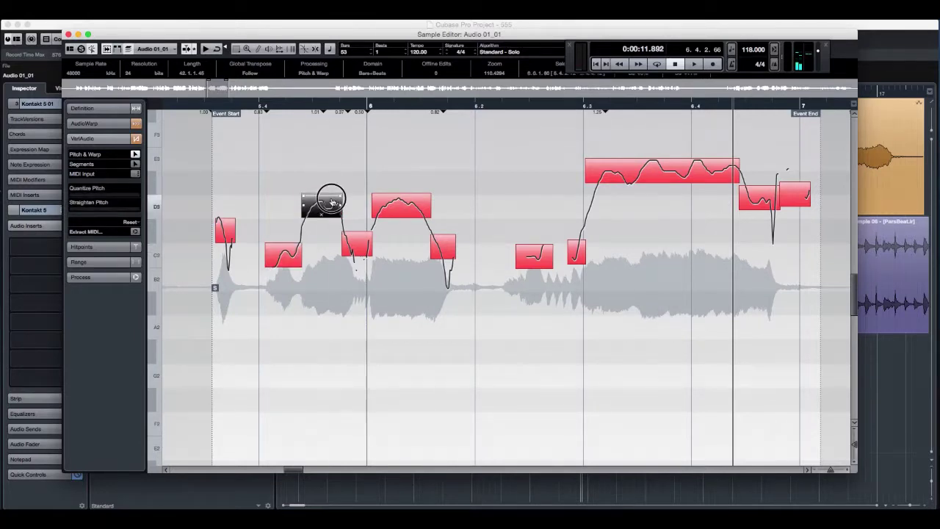
left_click(399, 207)
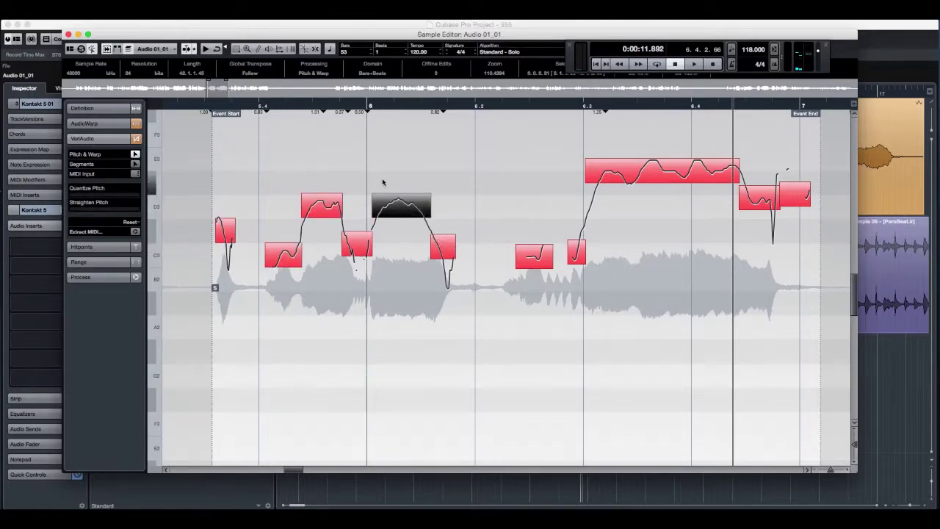
key("space")
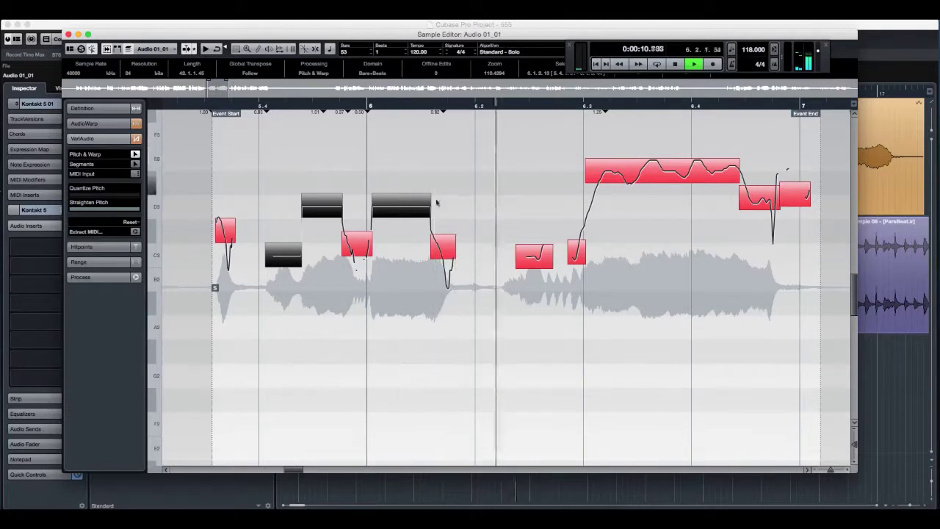
key("space")
Lower the long segment starting at 6.3 to the semitone between D3 and E3.
left_click_drag(293, 470, 297, 471)
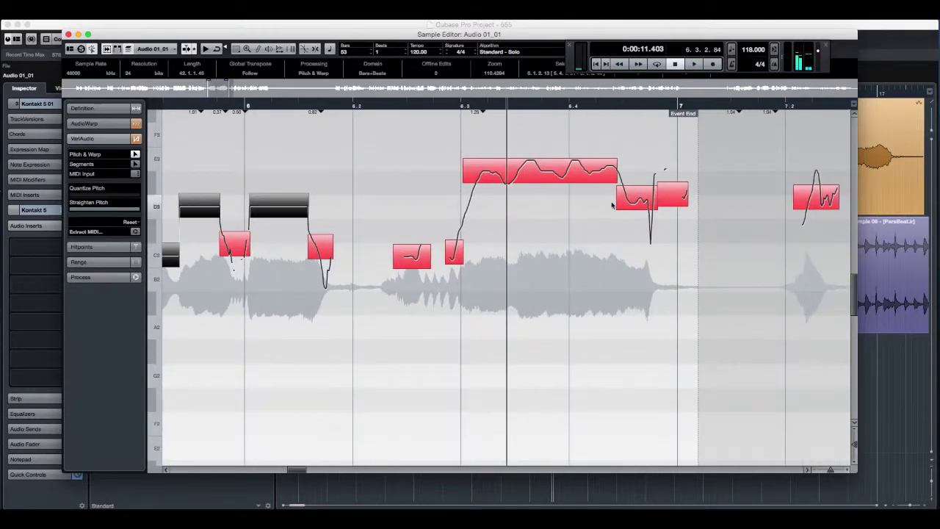
left_click_drag(615, 162, 616, 166)
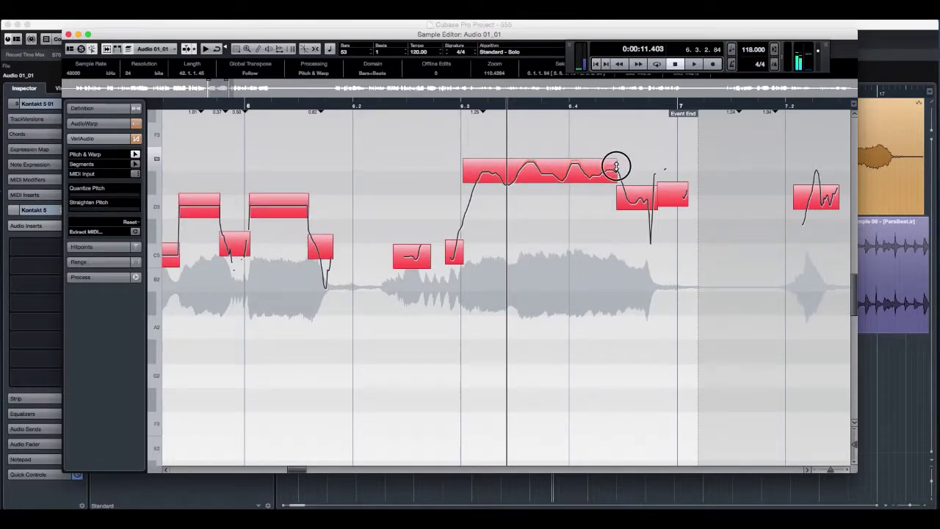
left_click(616, 166)
left_click(616, 163)
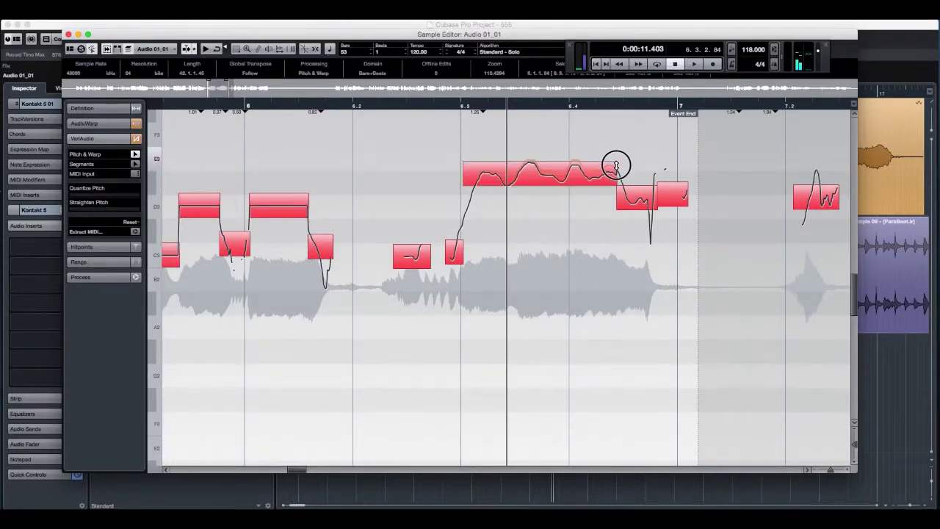
left_click_drag(616, 165, 565, 180)
left_click(563, 176)
Straighten the long segment's pitch completely and play it back from around bar 6.
left_click_drag(131, 210, 676, 226)
left_click_drag(382, 106, 220, 108)
key("space")
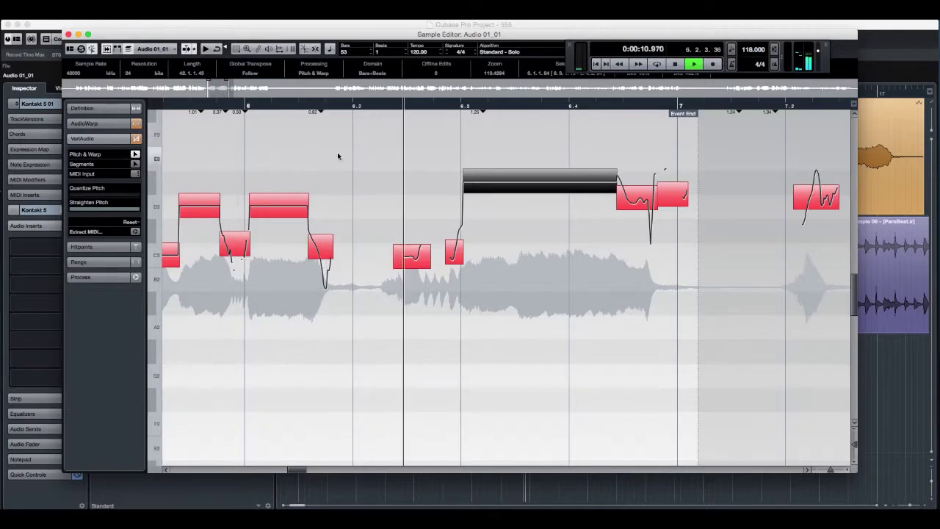
key("space")
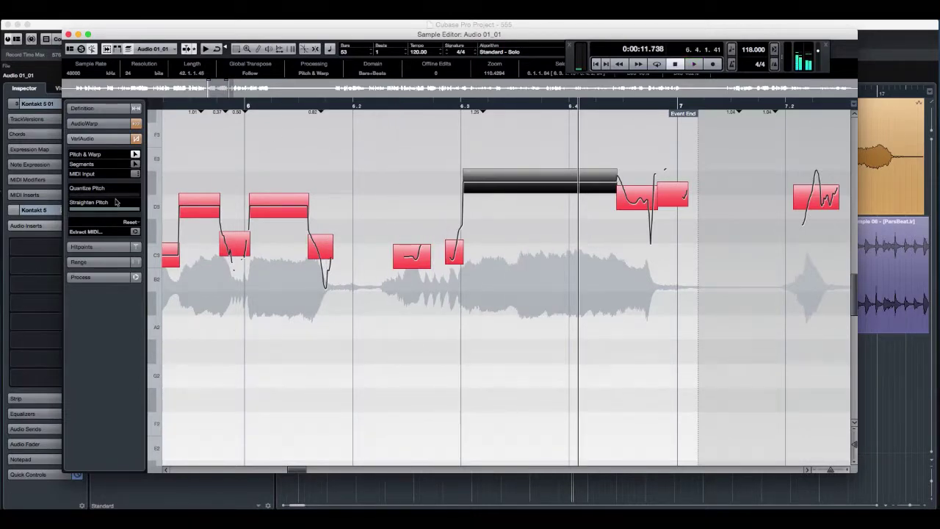
Split the long straightened segment into five pieces and return to Pitch & Warp mode.
left_click(134, 165)
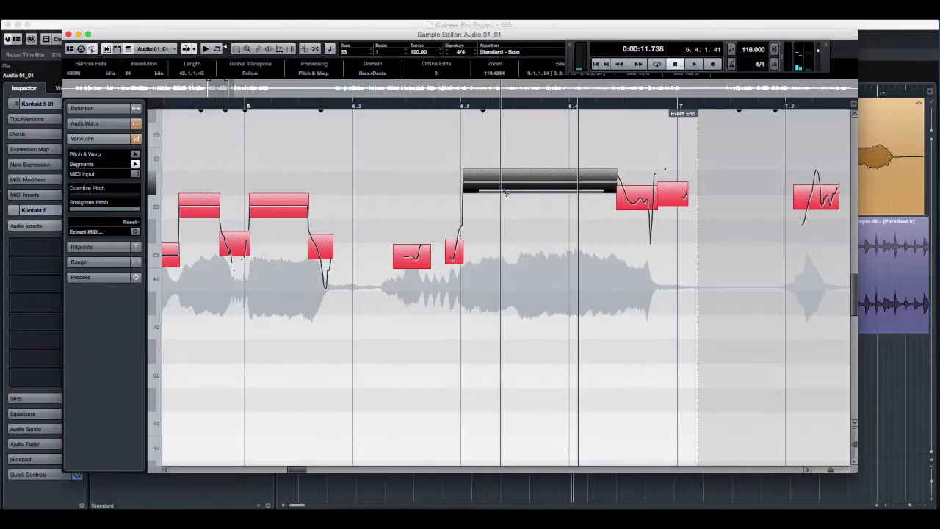
left_click(516, 191)
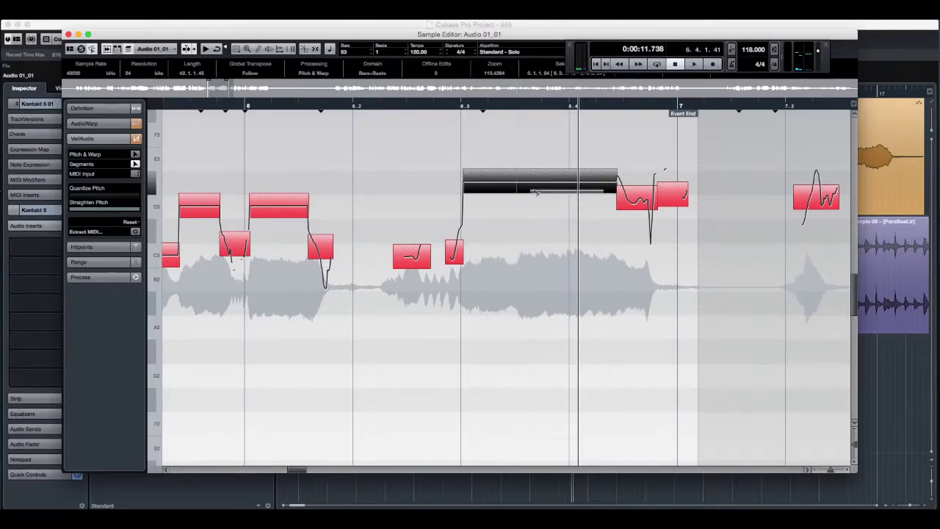
left_click(545, 191)
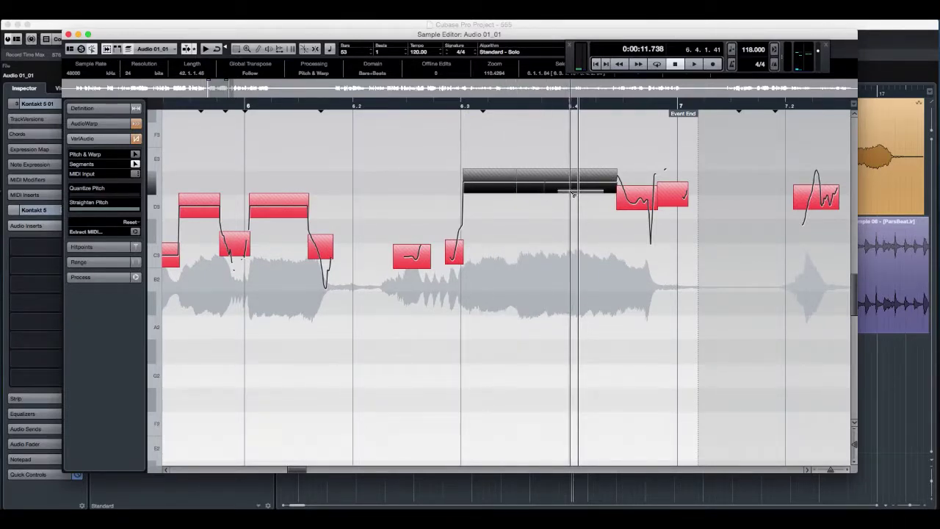
left_click(595, 193)
key("Tab")
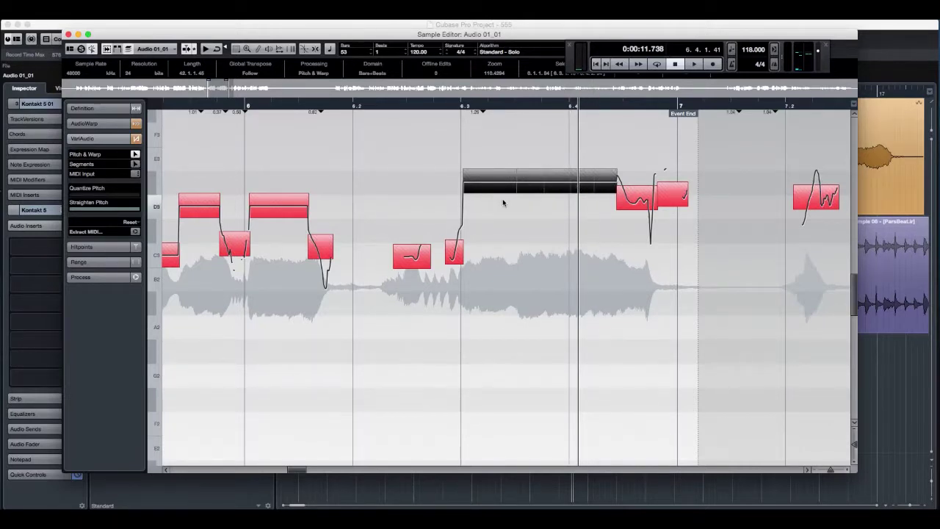
Raise the second and fourth pieces of the split note to F3 and play the altered melody.
left_click_drag(526, 182, 533, 139)
left_click_drag(581, 176, 581, 136)
left_click(252, 107)
key("space")
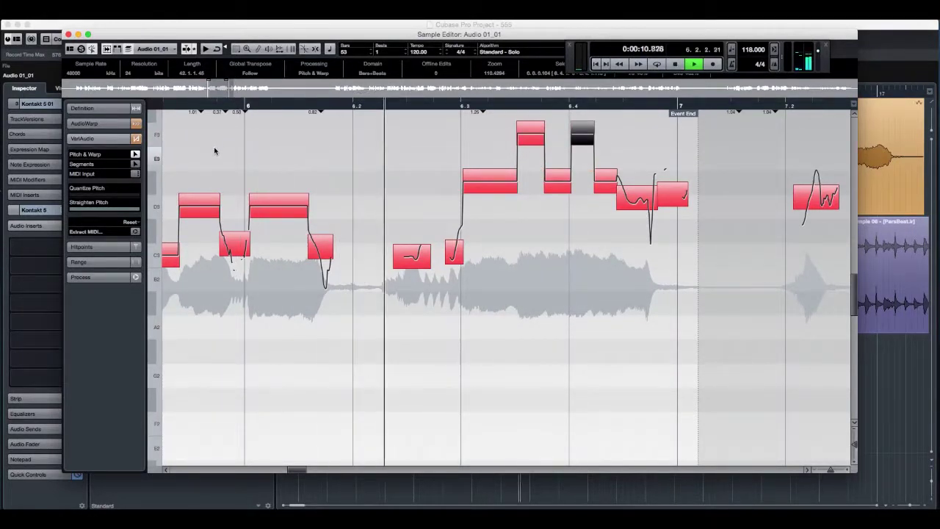
key("space")
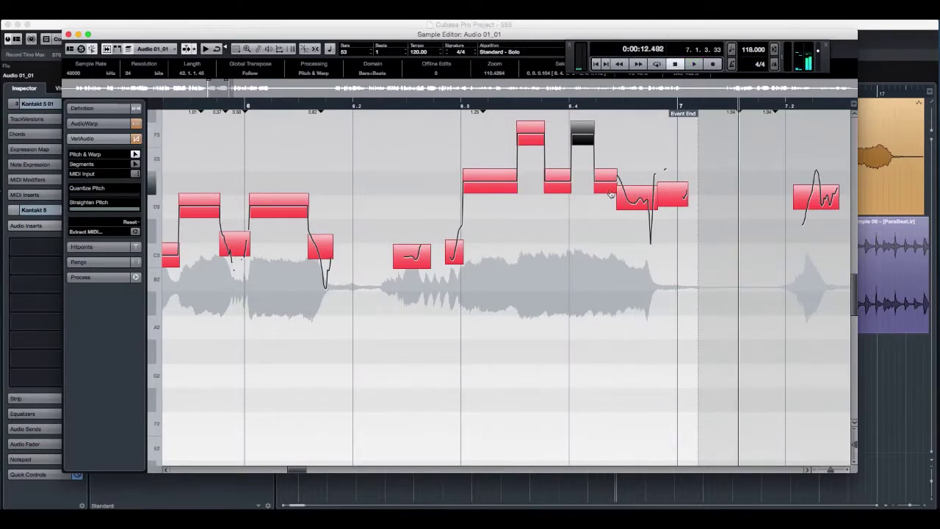
Raise the segment following the split note to the semitone between D3 and E3, and trim the start of the last segment.
left_click_drag(642, 197, 664, 193)
left_click(668, 193)
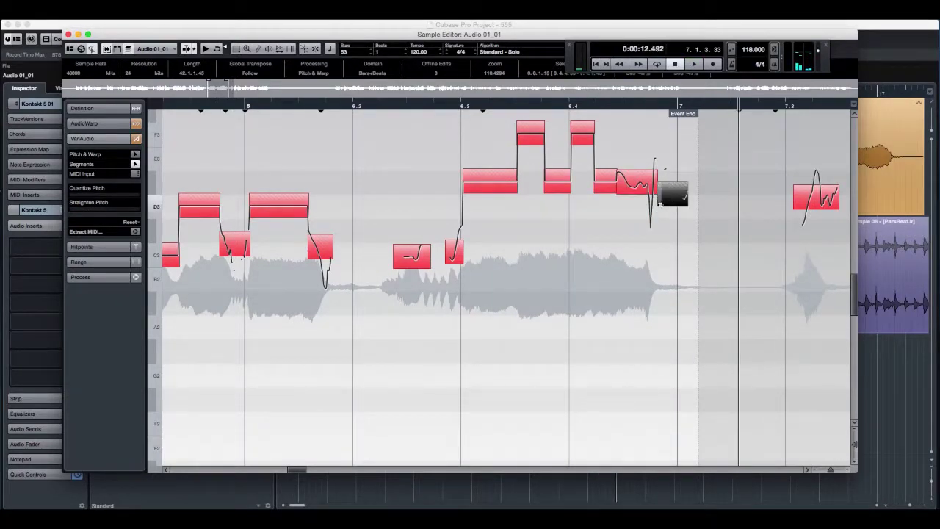
left_click(644, 182)
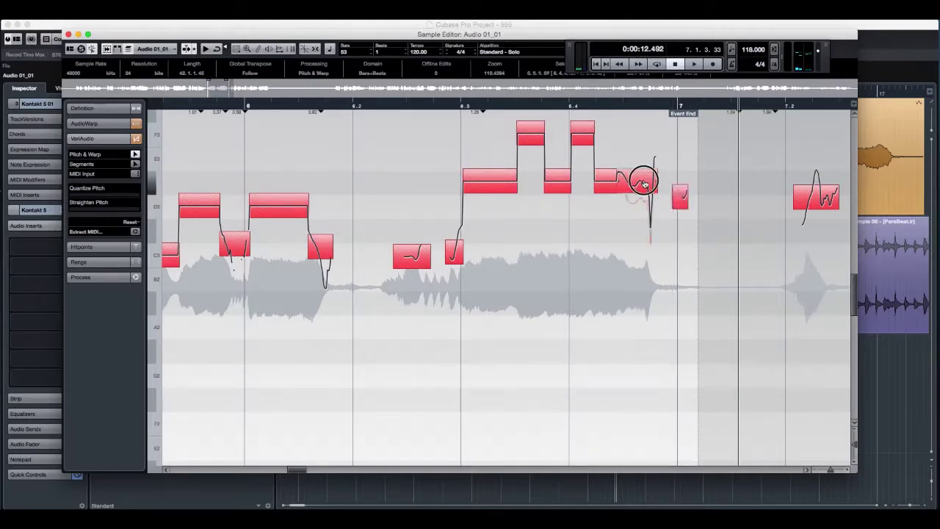
Straighten most of the raised segment's pitch, play the phrase, and return to the project window.
left_click_drag(103, 216, 136, 211)
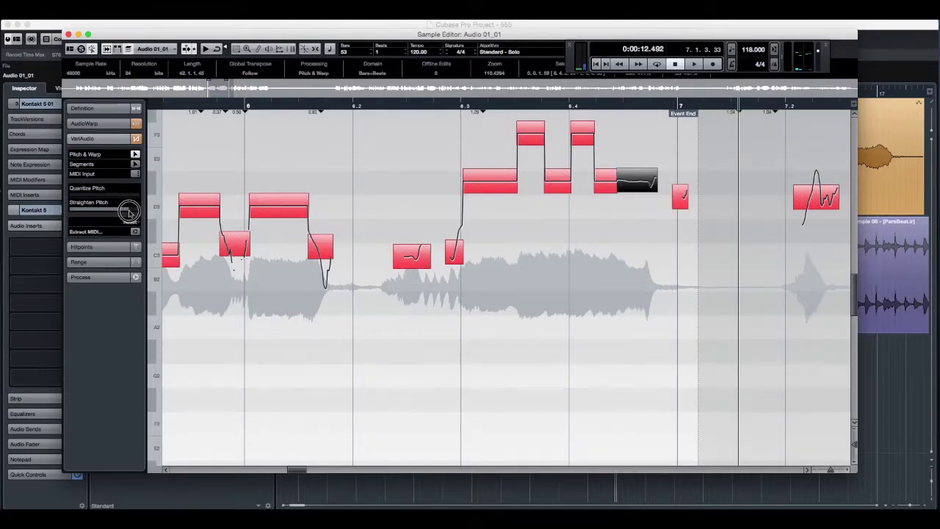
key("space")
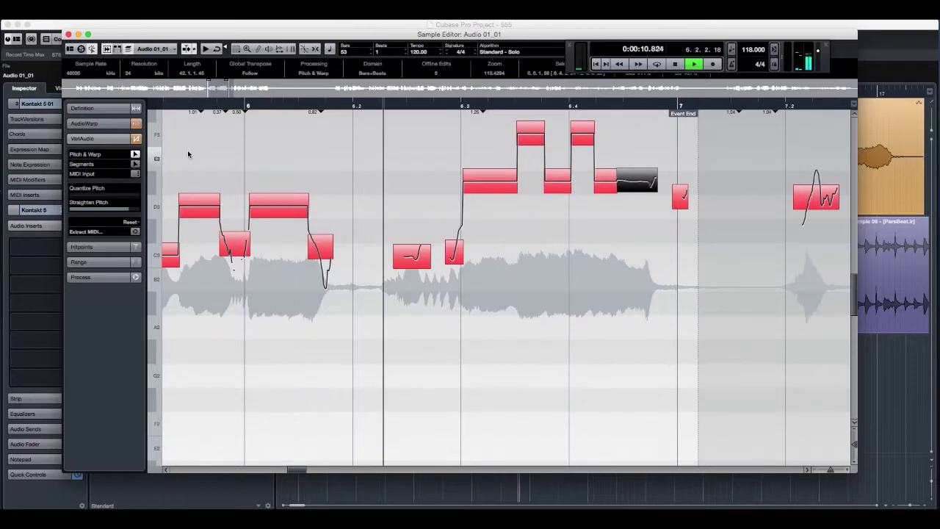
key("Return")
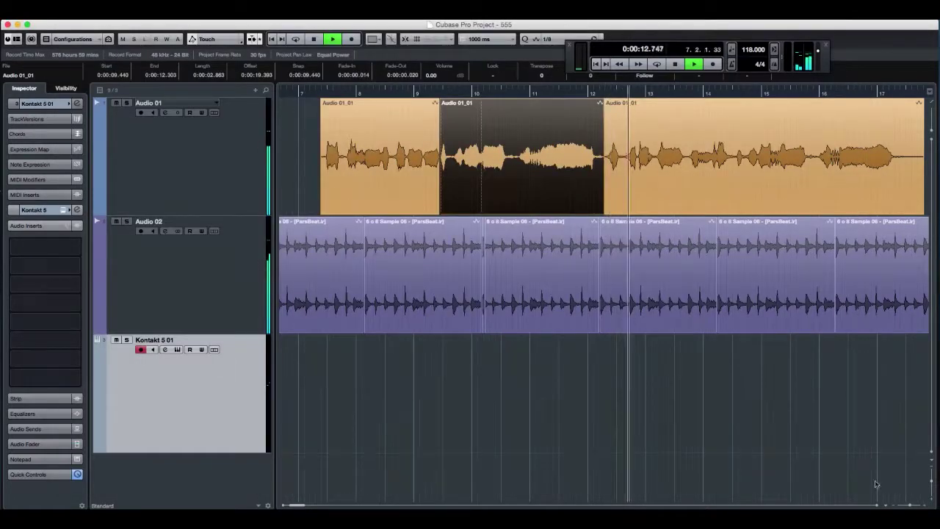
Listen through the third vocal event in the project, stop playback, and bring the earlier vocal events into view.
left_click(877, 505)
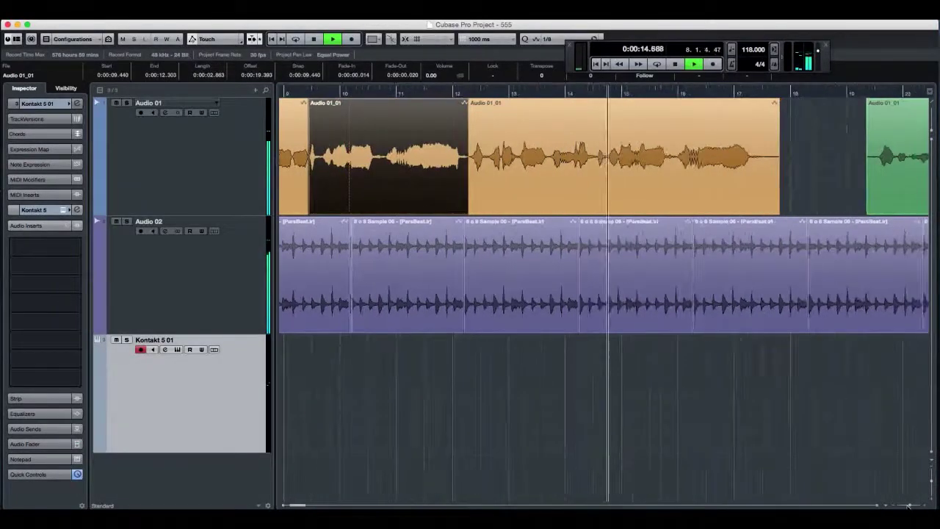
left_click(671, 172)
key("space")
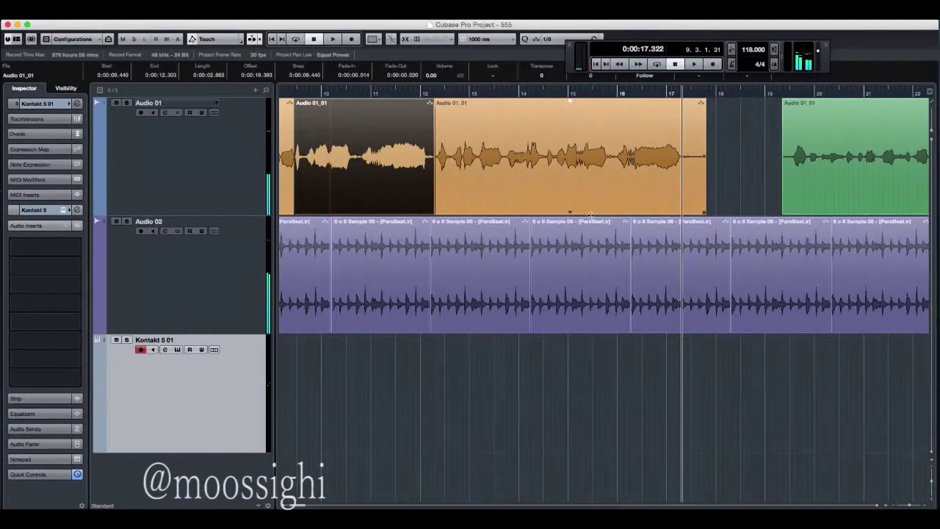
left_click(889, 490)
left_click(909, 505)
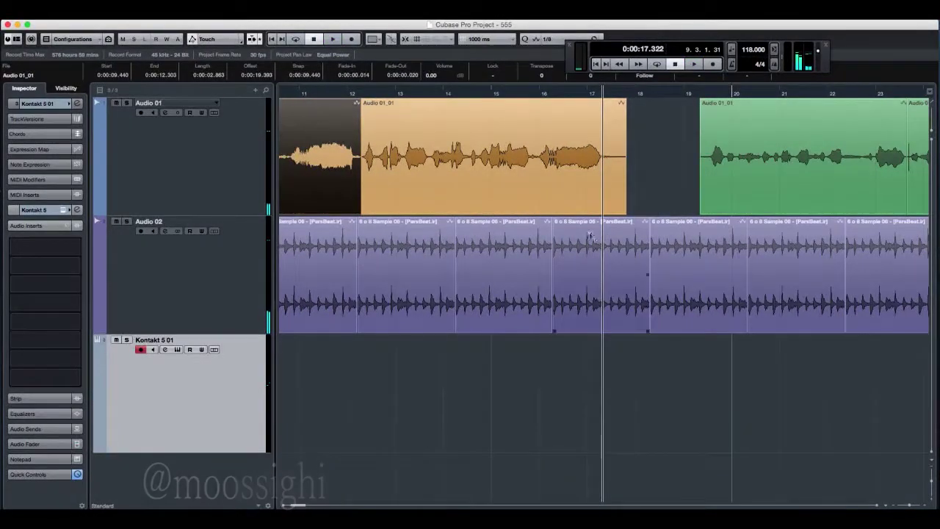
left_click_drag(303, 505, 301, 504)
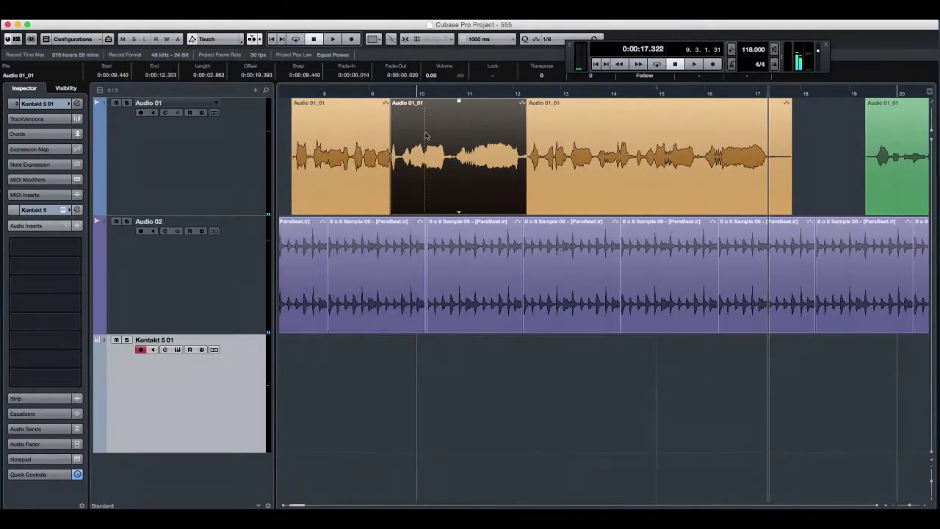
Play the third vocal event on the Audio 01 track from its start and open it in the Sample Editor.
left_click(497, 94)
key("space")
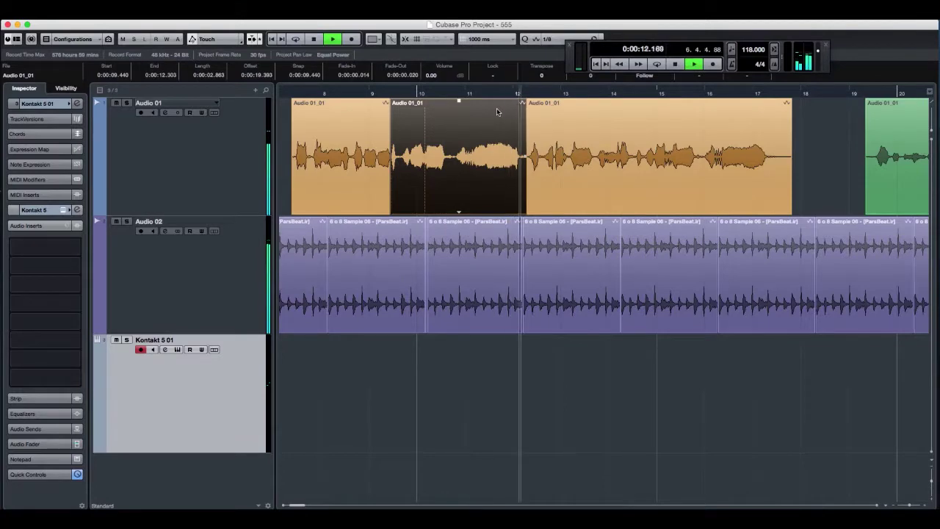
left_click(531, 94)
key("space")
left_click(619, 144)
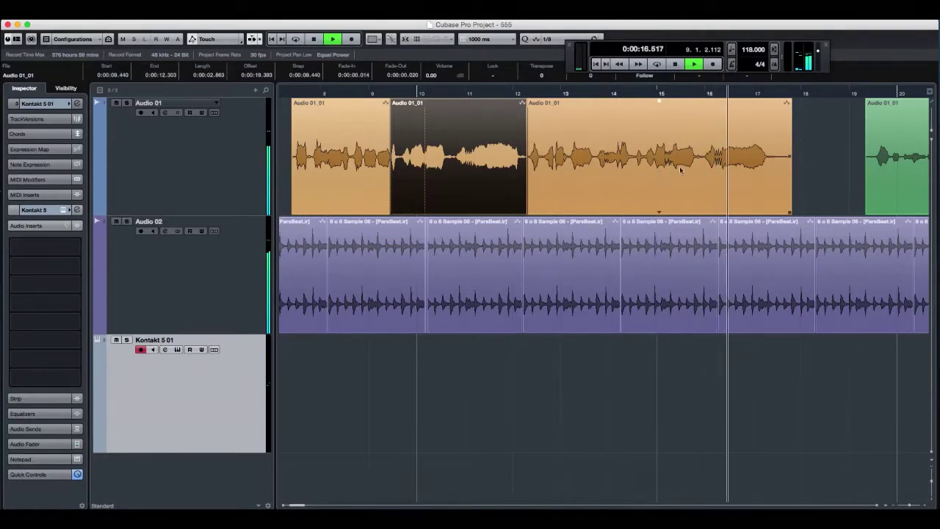
key("space")
left_click(761, 154)
left_click(526, 94)
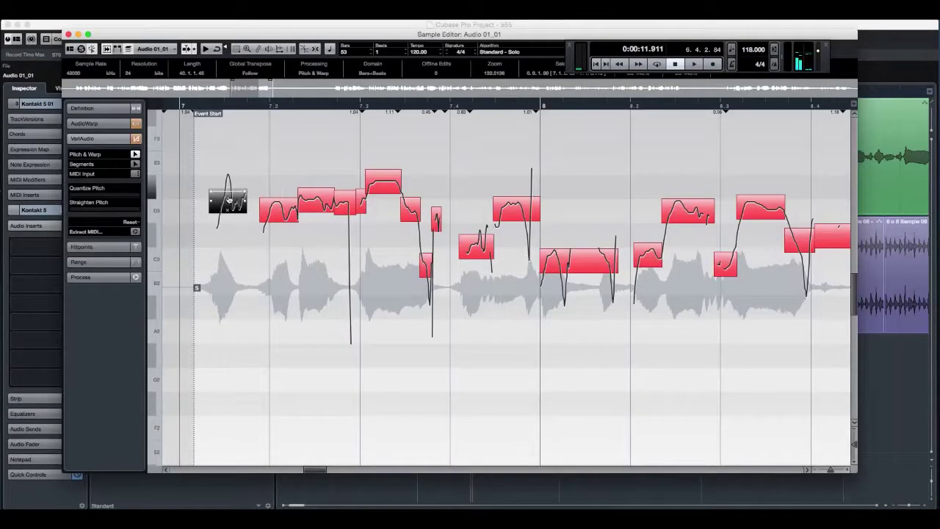
Align the opening run of segments to D3 with fully straightened pitch, and lower the segment after 7.4 to C3.
left_click_drag(229, 199, 228, 210)
left_click(277, 205)
left_click_drag(315, 200, 361, 207)
left_click_drag(474, 243, 479, 256)
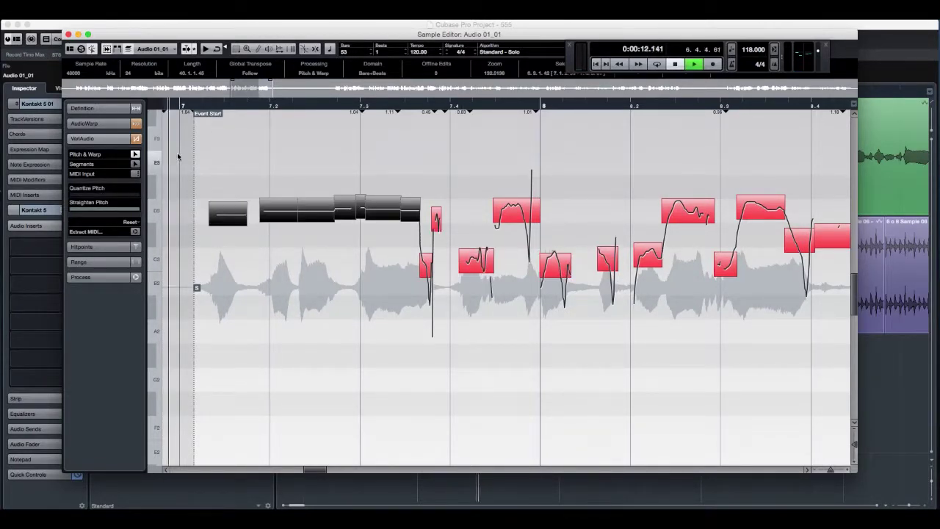
Fully straighten the pitch of the two D3 segments after 8.2 and 8.3, and play the phrase from the event start.
left_click(516, 210)
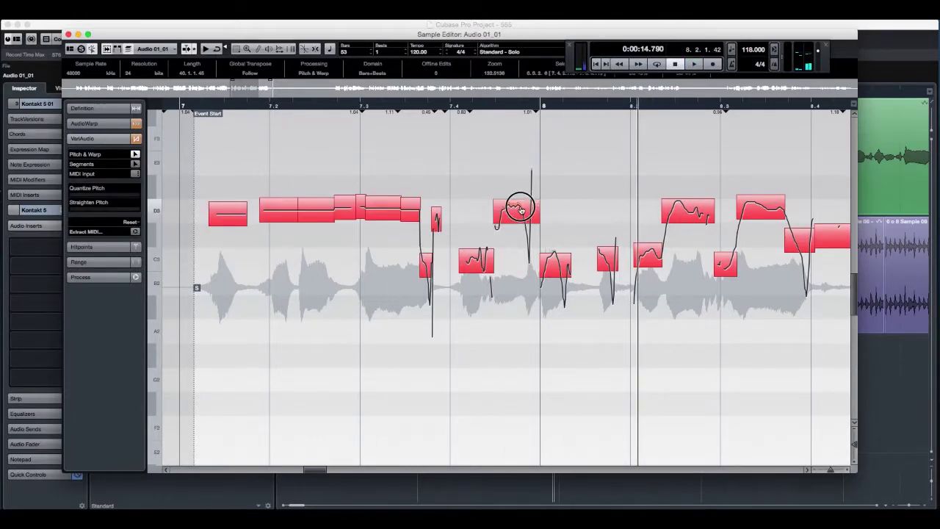
left_click(556, 263)
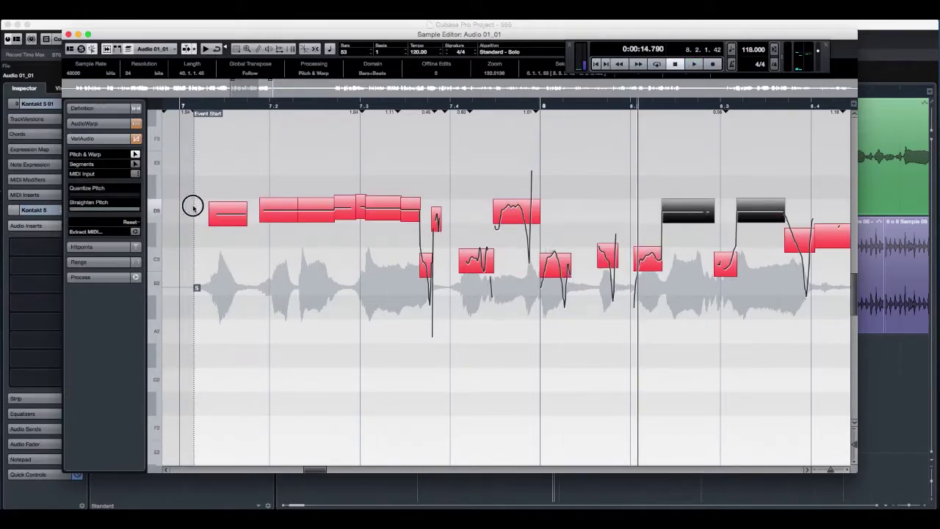
key("space")
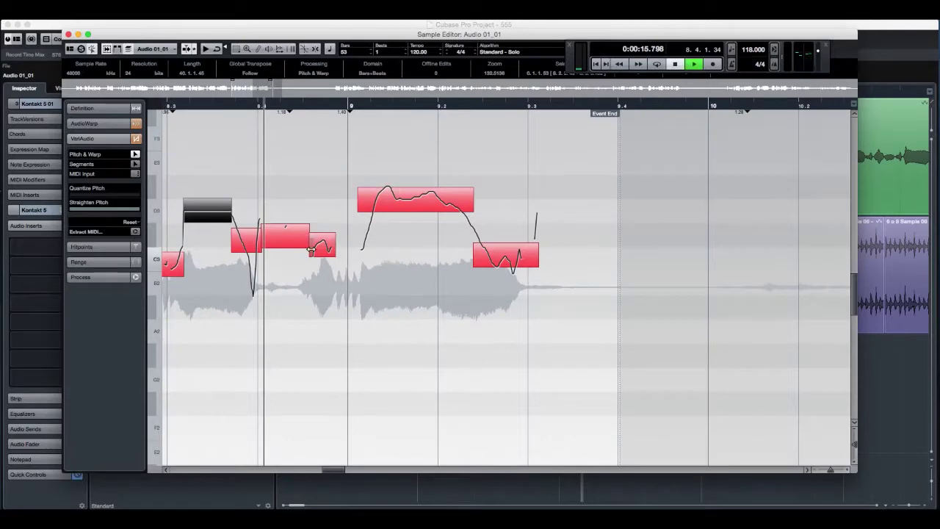
Lower the short segment before bar 9 to C3, split the long segment just after 9.2, and align both parts to D3.
left_click(325, 260)
left_click(401, 197)
left_click(446, 211, "alt")
left_click_drag(403, 197, 404, 208)
left_click(459, 209)
Raise the event's closing segment to D3 and fully straighten the pitch of the three segments after bar 9.
left_click(499, 253)
left_click_drag(499, 253, 508, 205)
left_click_drag(520, 170, 421, 214)
Play the first three vocal events in the project window from just before the first one, and stop playback.
left_click(338, 91)
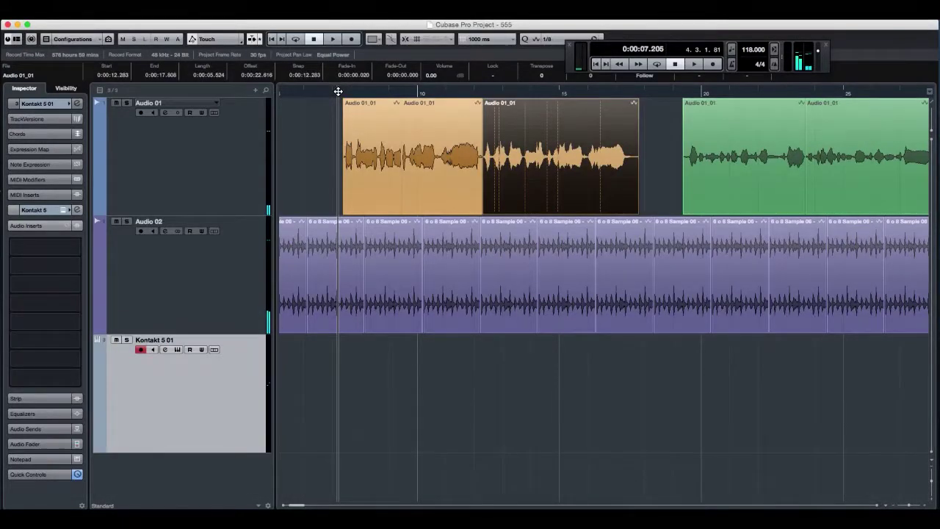
left_click_drag(338, 91, 327, 90)
key("space")
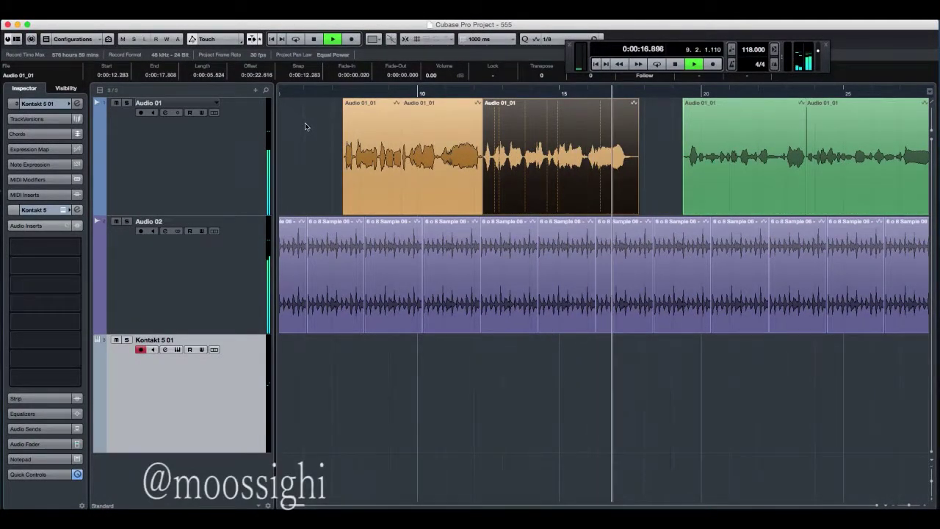
key("space")
Reopen the third vocal event in the Sample Editor and play its closing phrase from just before 8.3.
left_click(579, 92)
double_click(594, 126)
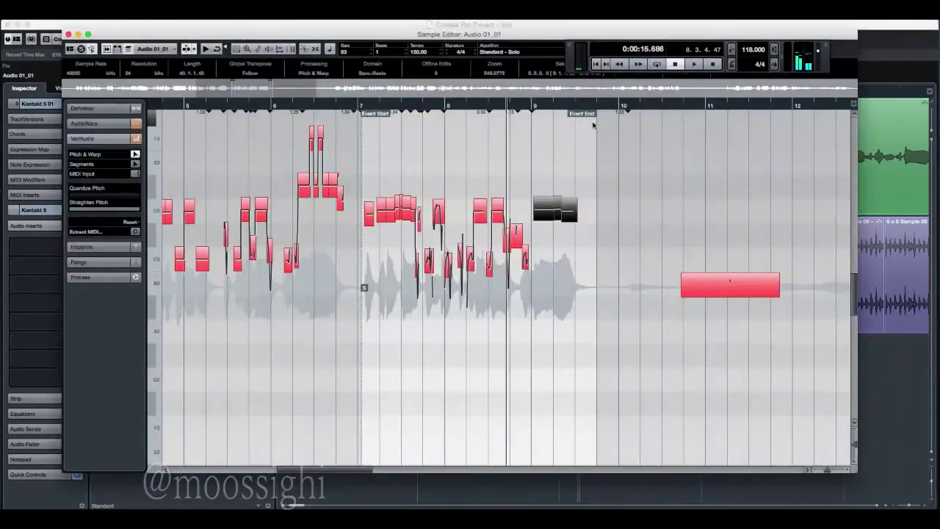
left_click_drag(597, 111, 598, 122)
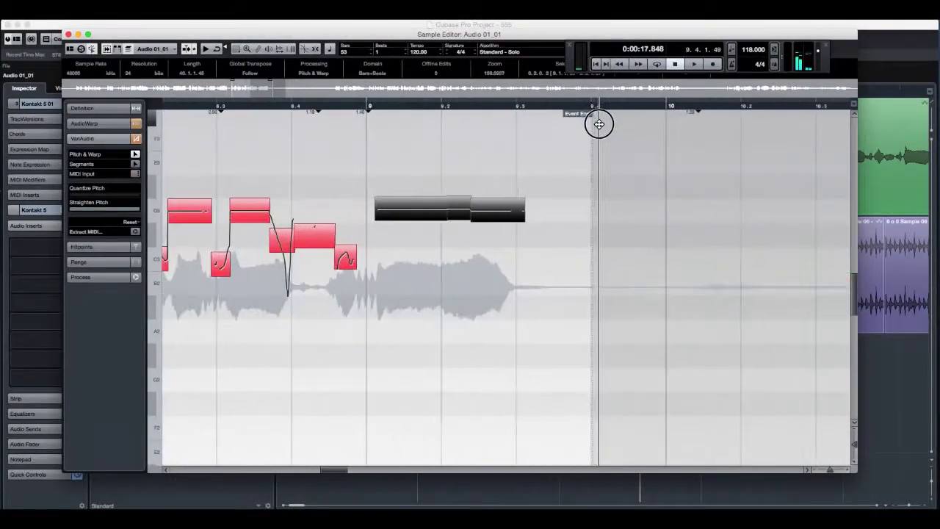
left_click(206, 105)
key("space")
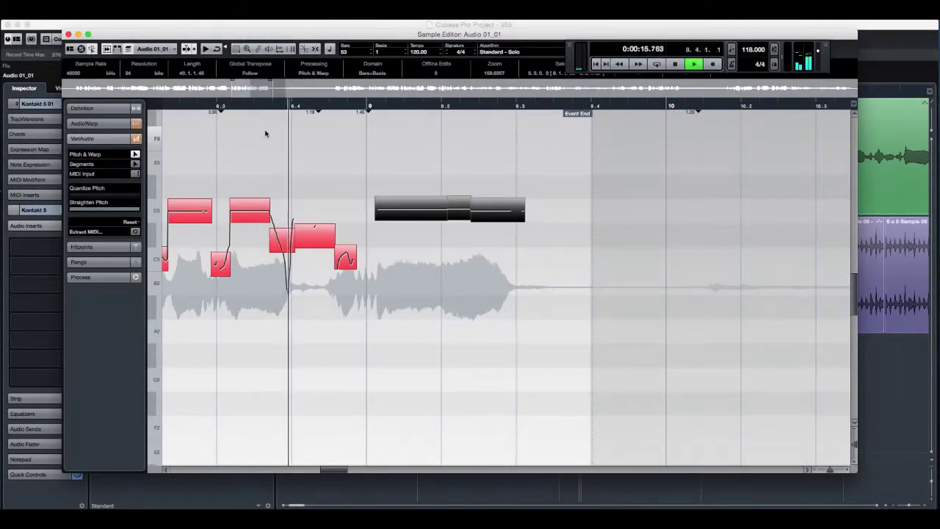
key("space")
Raise the short middle segment after 9.2 to D#3 and play the ending from 8.3.
left_click_drag(457, 207, 458, 184)
left_click(237, 106)
key("space")
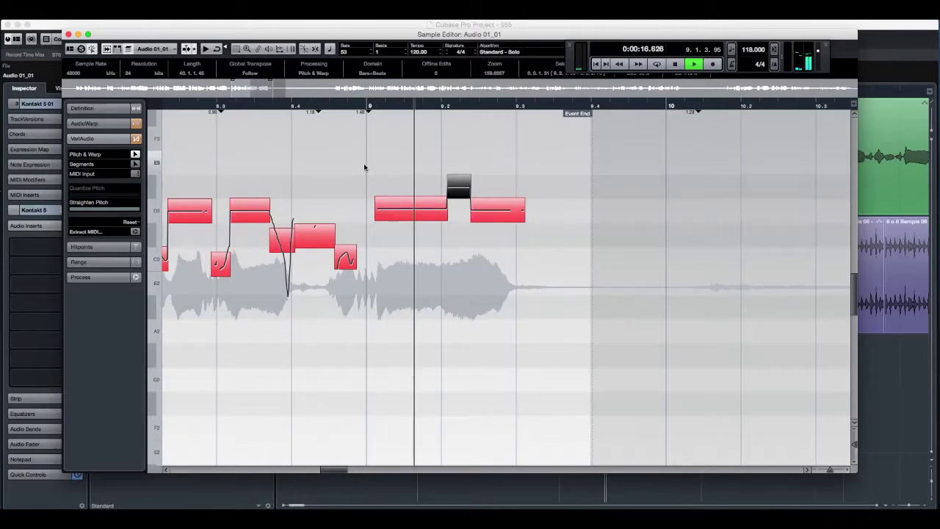
key("space")
left_click(468, 192)
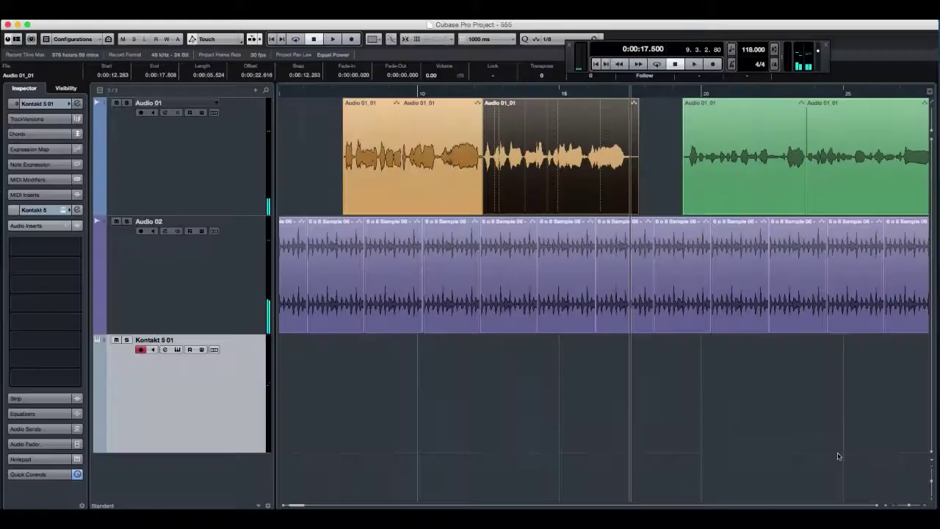
Play the project from the start of the first green vocal event and open that event in the Sample Editor.
left_click_drag(909, 506, 907, 506)
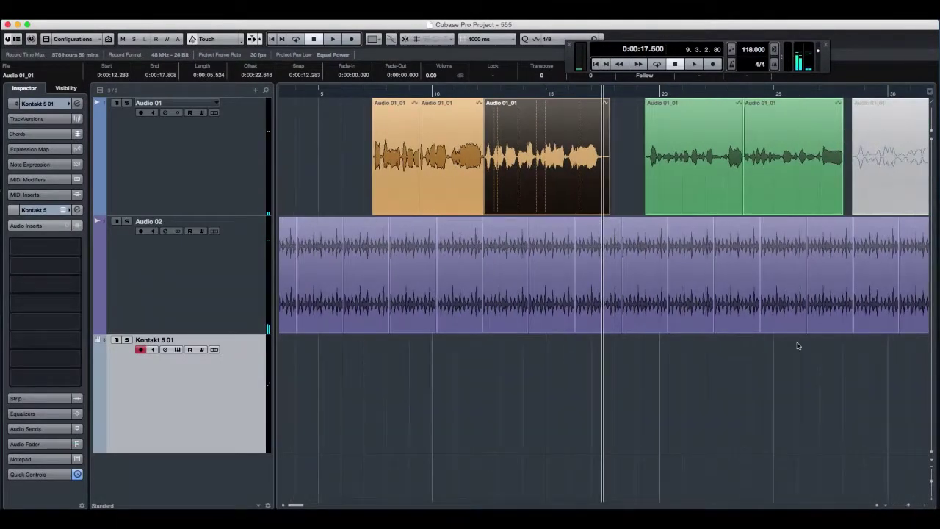
scroll(577, 238, "right", 3)
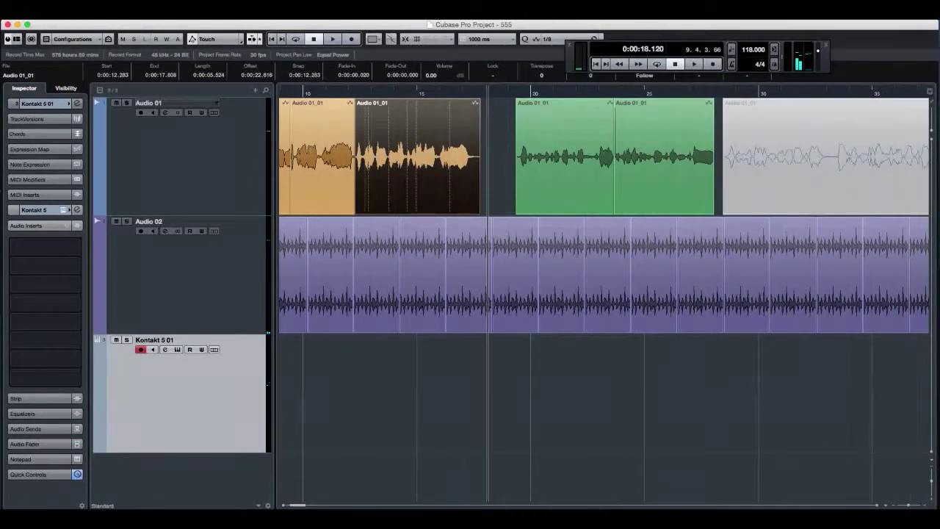
left_click(371, 94)
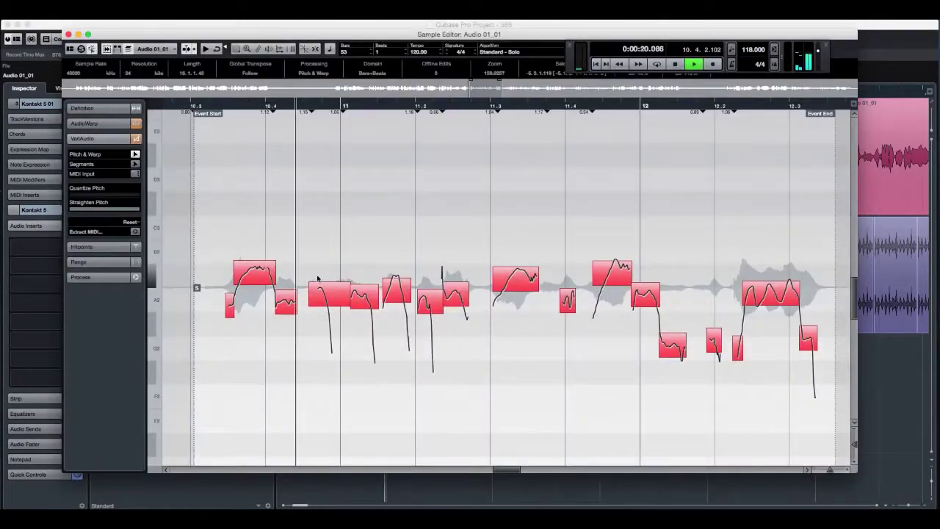
key("space")
Align the first green event's segments closer to A#2 and A2, and play on into the second green event.
left_click(258, 272)
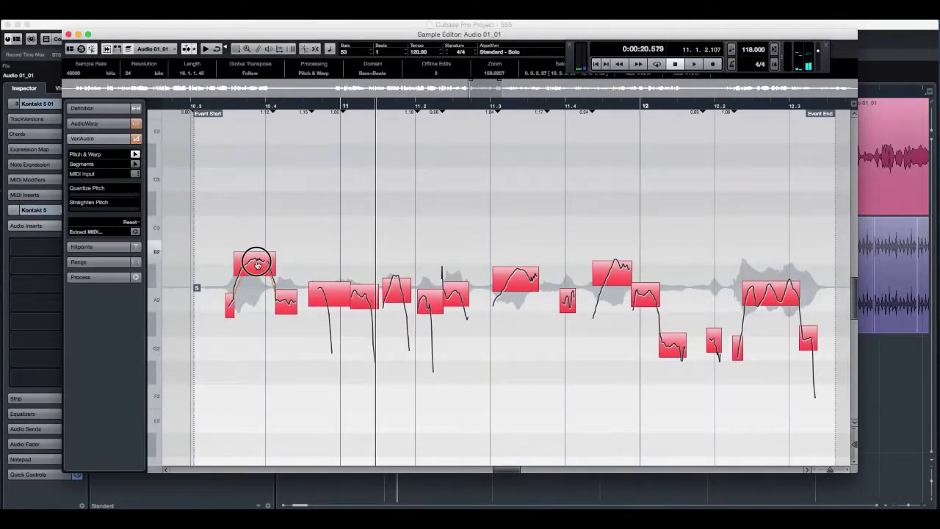
mouse_move(328, 294)
left_mouse_down()
mouse_move(326, 277)
mouse_move(327, 300)
left_mouse_up()
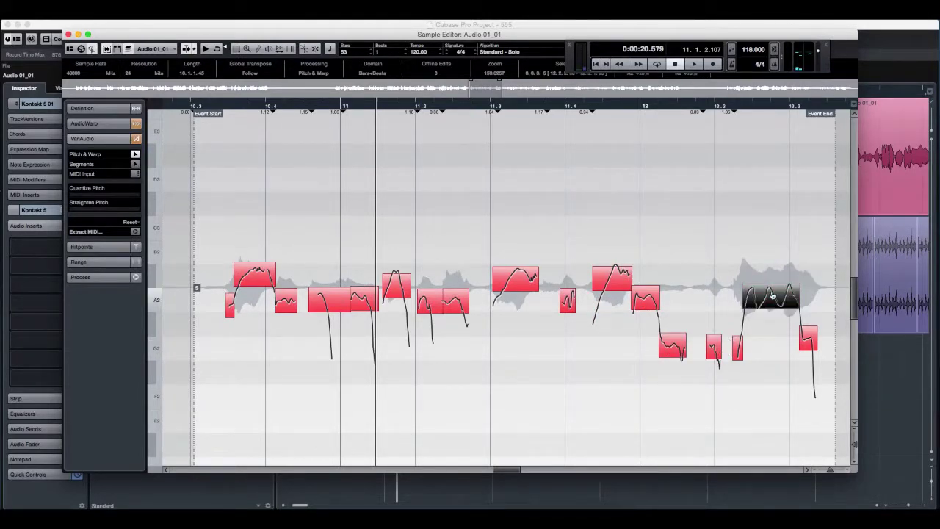
key("space")
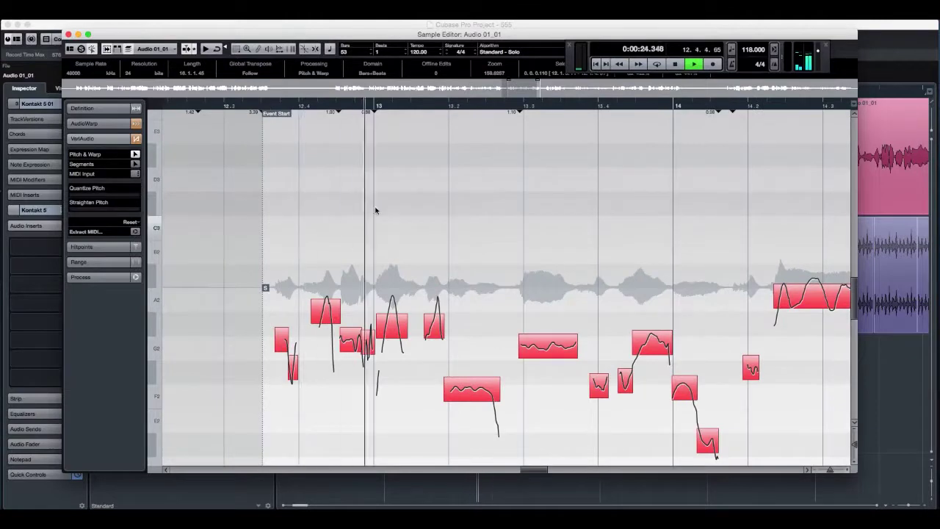
key("space")
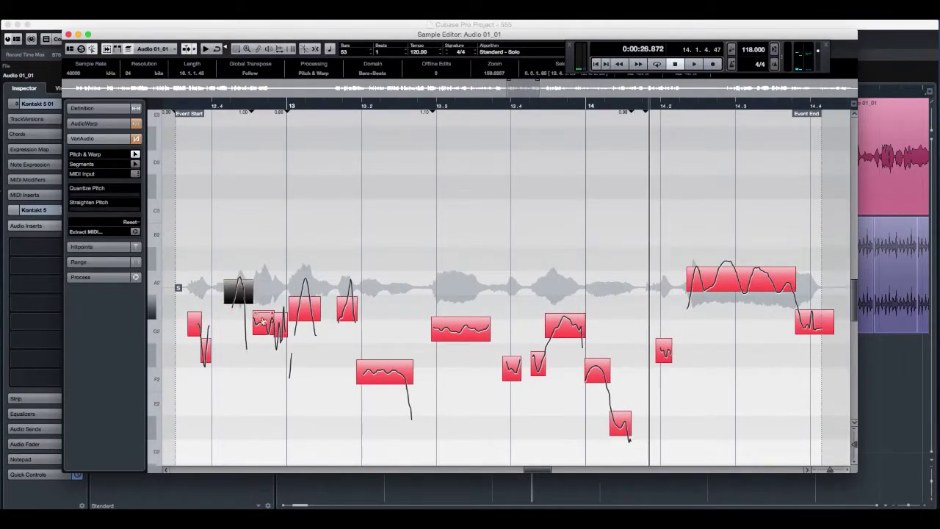
Fine-tune the second green event's segments from bar 13 to 13.3, lowering the long one after 13.2 to F2.
left_click(307, 311)
left_click_drag(349, 313, 348, 319)
left_click_drag(375, 369, 381, 378)
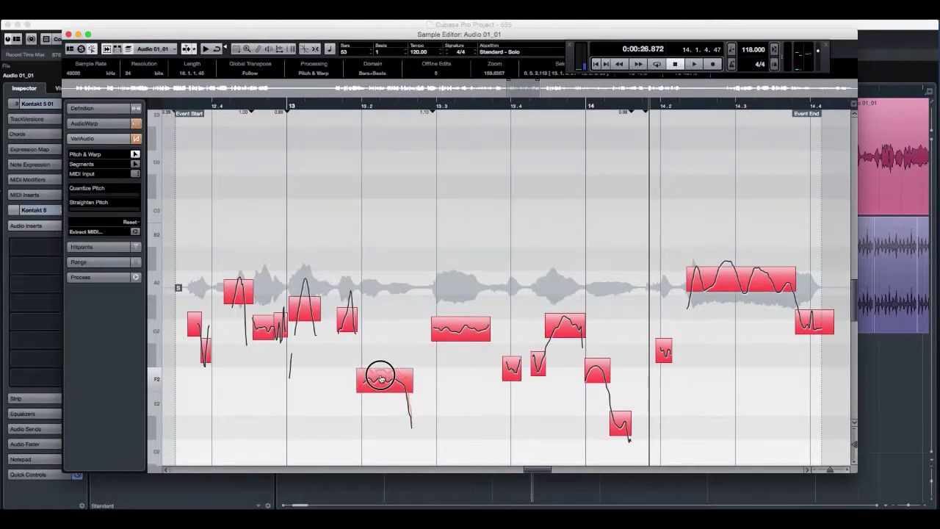
left_click(463, 325)
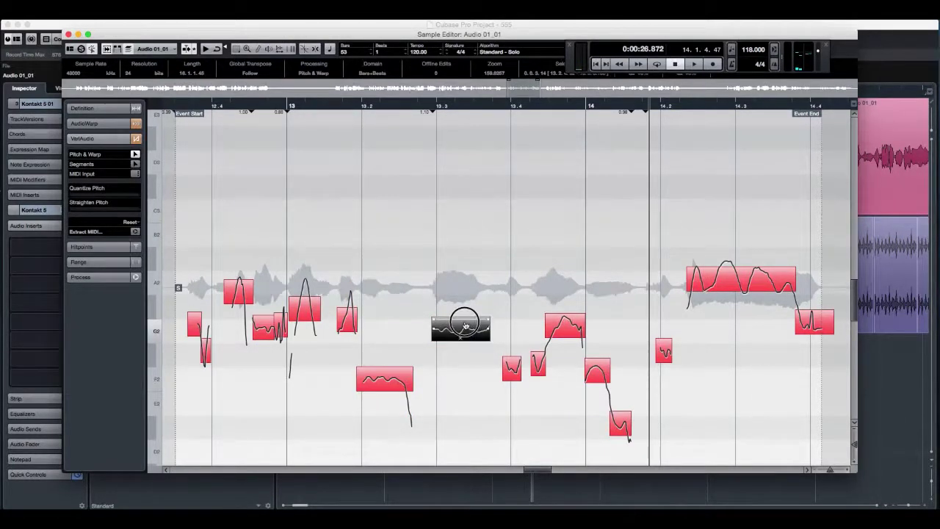
Lower the two short segments around 13.4 and the one after bar 14 to F2, and the one before bar 14 to G2.
left_click_drag(509, 366, 512, 373)
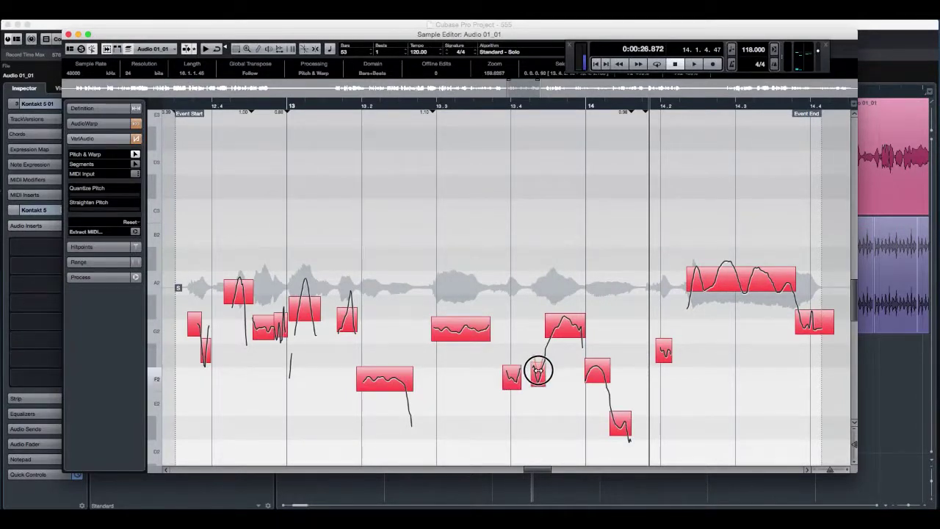
left_click_drag(567, 325, 565, 332)
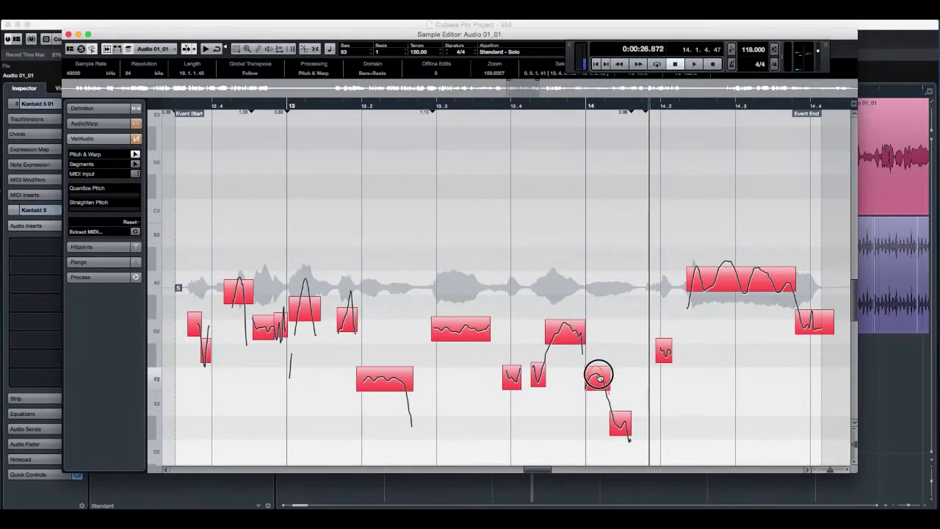
left_click(621, 421)
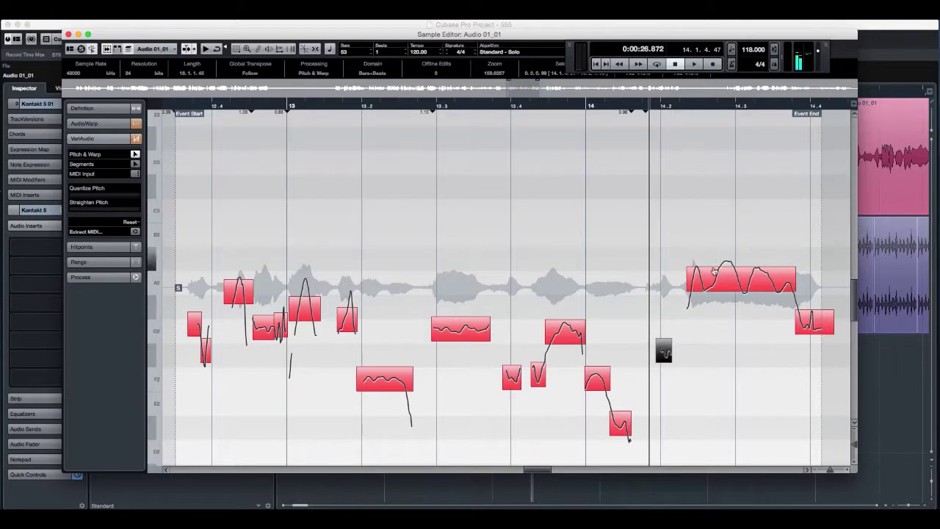
Play the second green event from its start, audition the long segment after 14.2, and return to the project window.
left_click(171, 105)
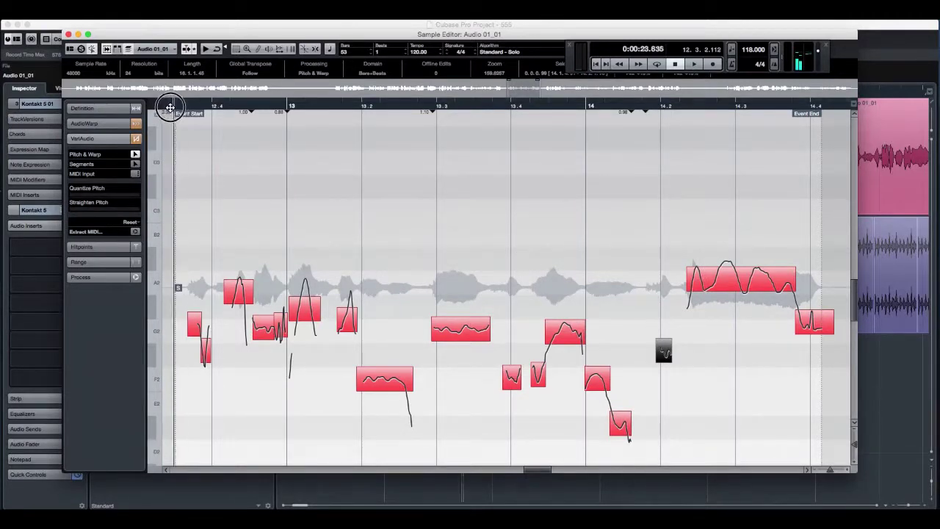
key("space")
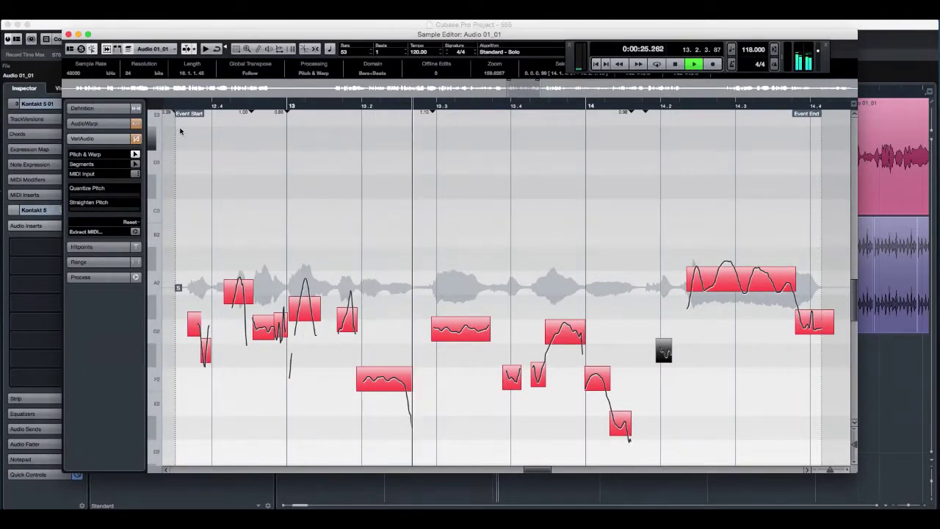
key("space")
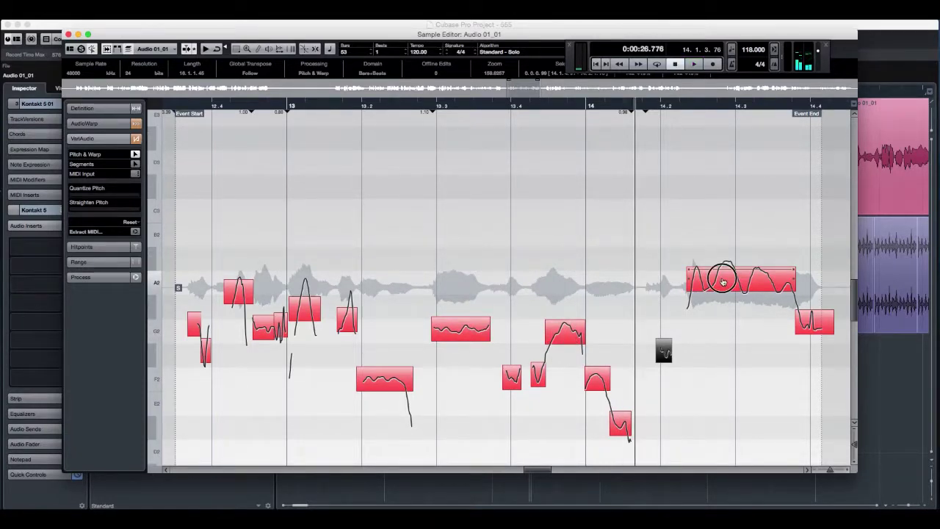
left_click(723, 281)
scroll(835, 472, "right", 3)
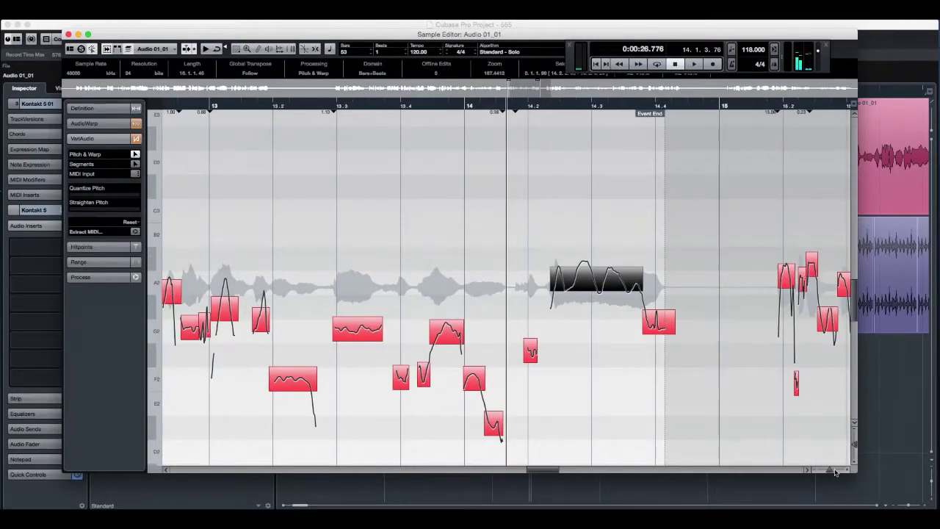
key("super+w")
Play both green vocal events from the first one's start, and reopen the second in the Sample Editor to play from 13.4.
double_click(372, 92)
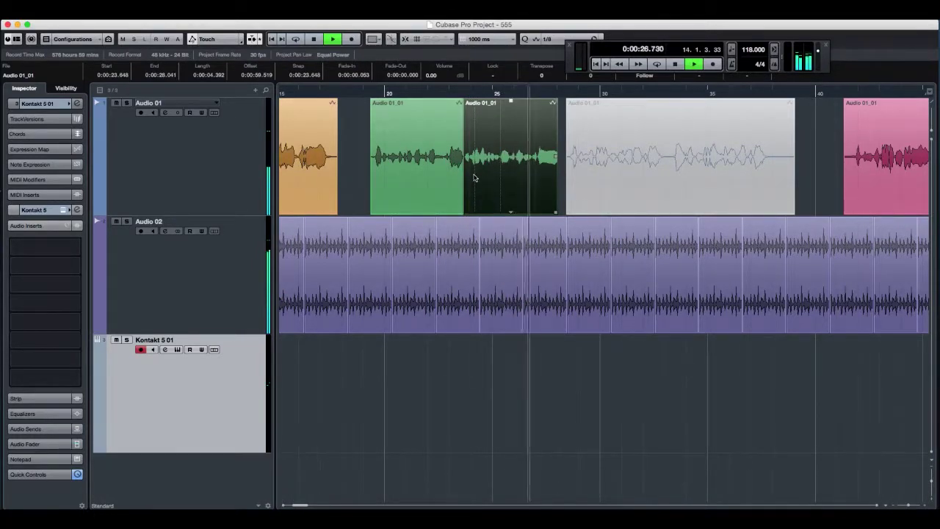
key("space")
left_click_drag(527, 93, 518, 92)
double_click(527, 140)
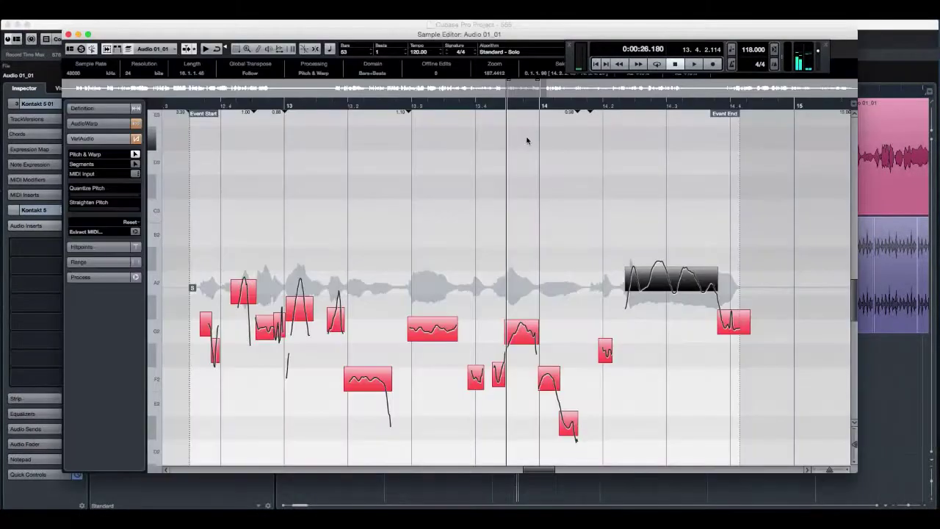
key("space")
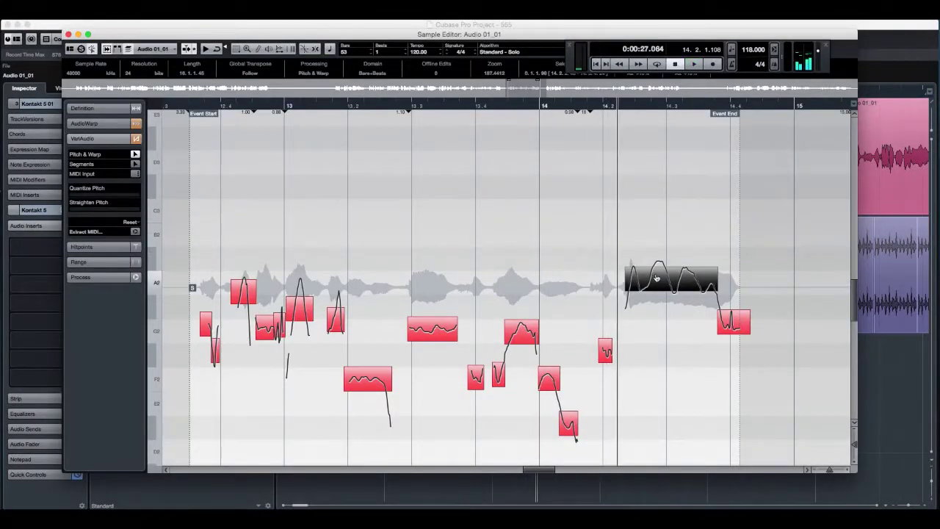
Lower the long segment after 14.2 to G2 and the short segment before it to F2, and play from 13.2.
left_click_drag(657, 279, 651, 341)
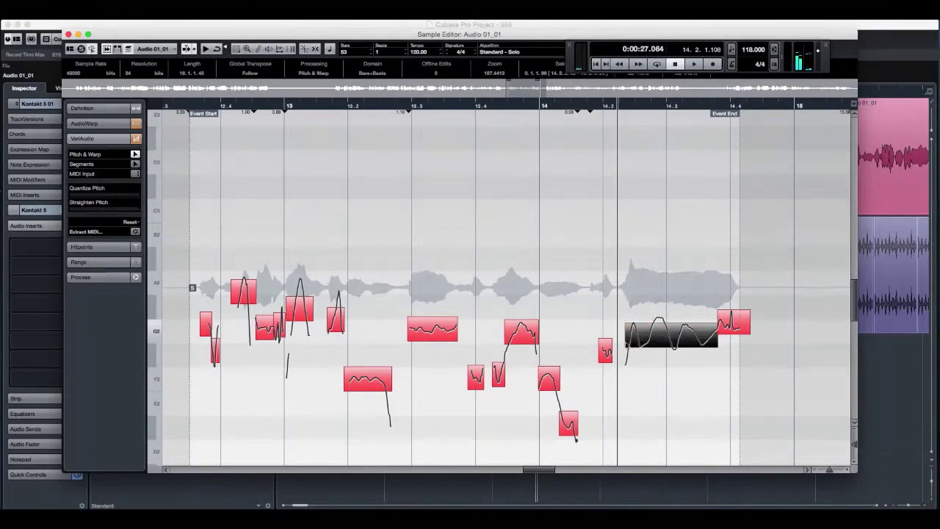
left_click(605, 348)
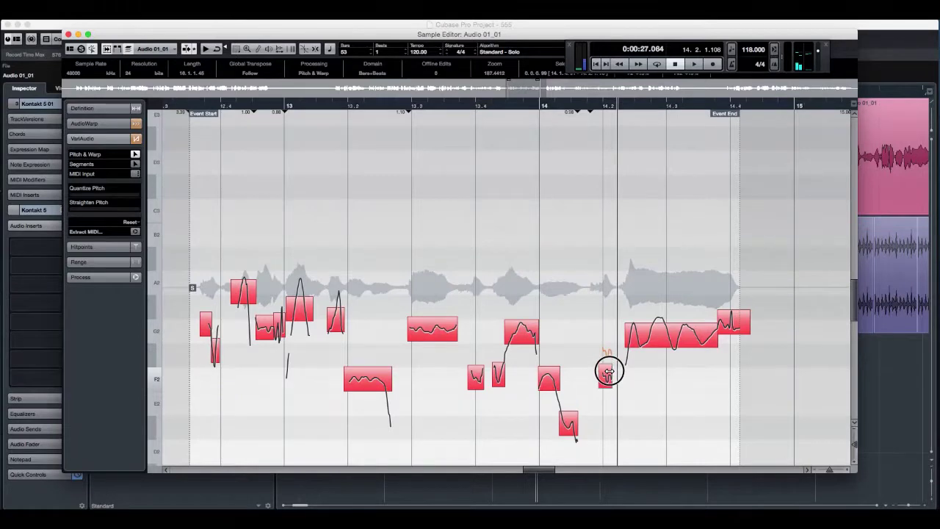
left_click(361, 109)
key("space")
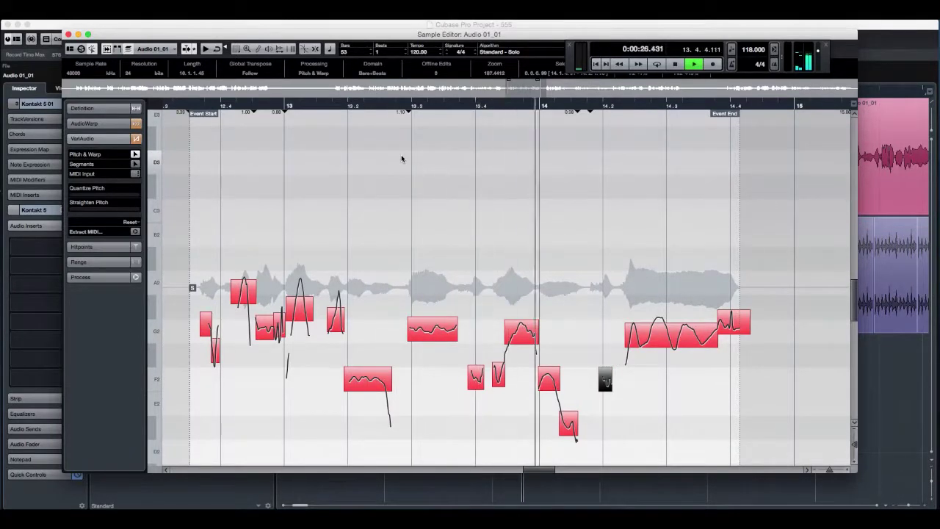
key("space")
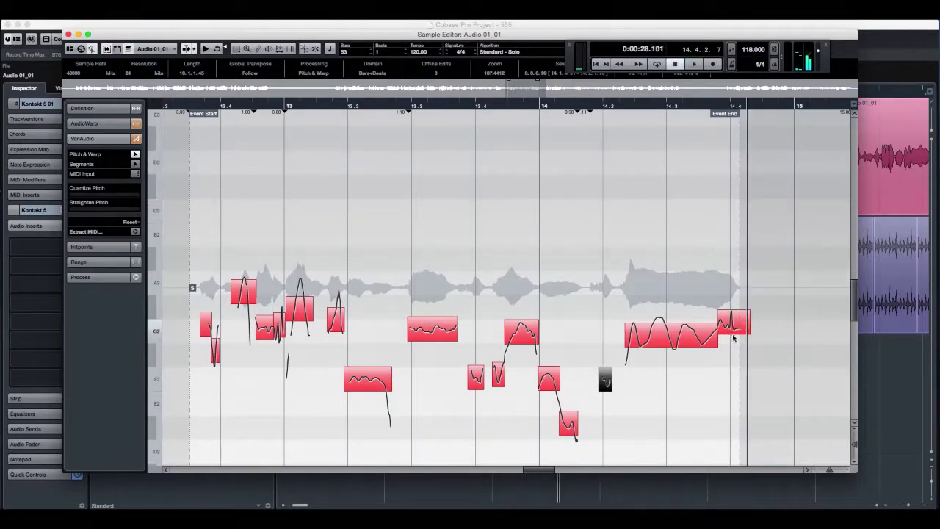
Extend the event end past the final segment, lower that segment to G2, and select the long segment before it.
left_click_drag(733, 116, 746, 112)
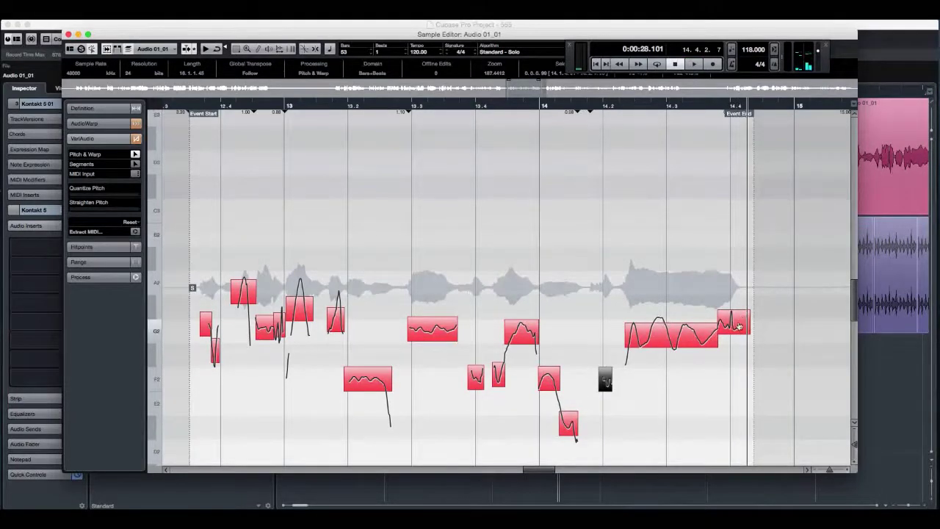
left_click(708, 332)
left_click(709, 330)
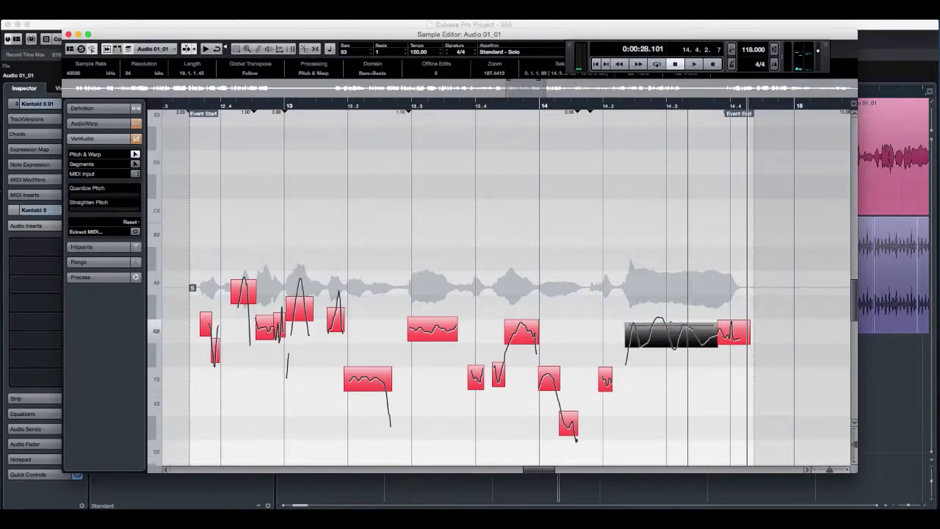
Nudge the long segment after 14.2 slightly upward within G2 and finely adjust the tilt of its pitch curve at its start.
left_click(671, 332)
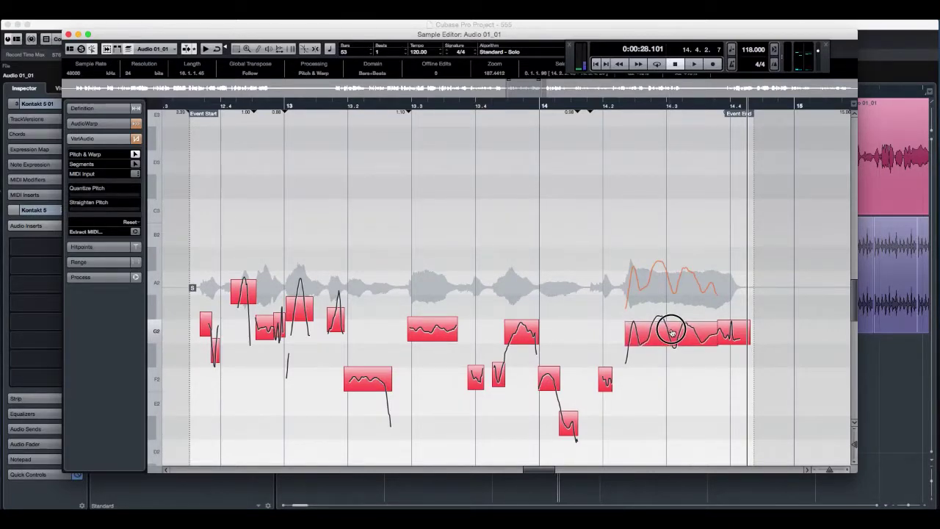
left_click(671, 335)
left_click(626, 325)
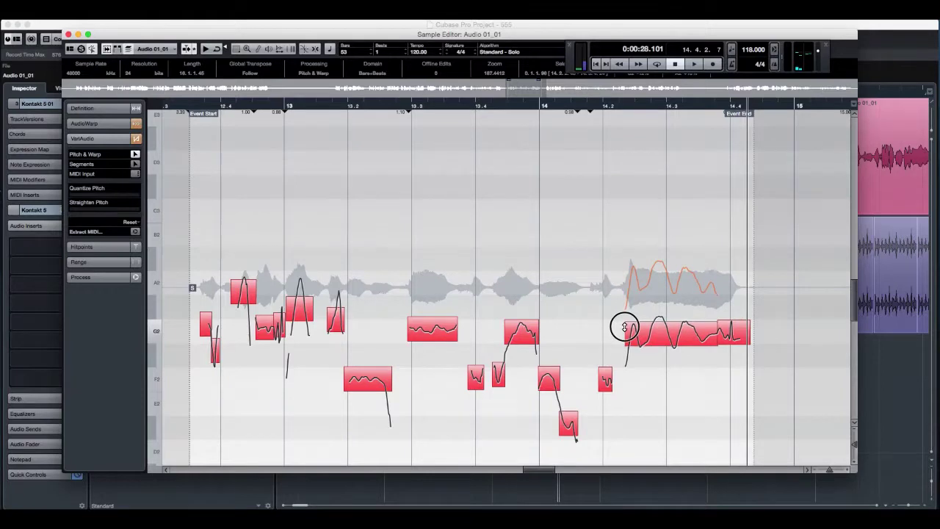
left_click_drag(625, 327, 625, 326)
Play the event from its start in the Sample Editor, and play the green vocal events from just before the first one in the project window.
left_click(189, 108)
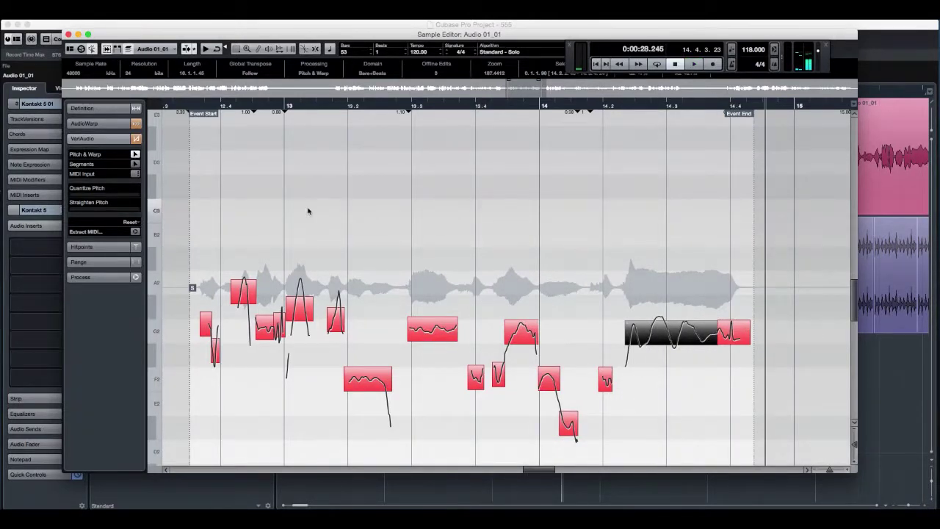
key("Return")
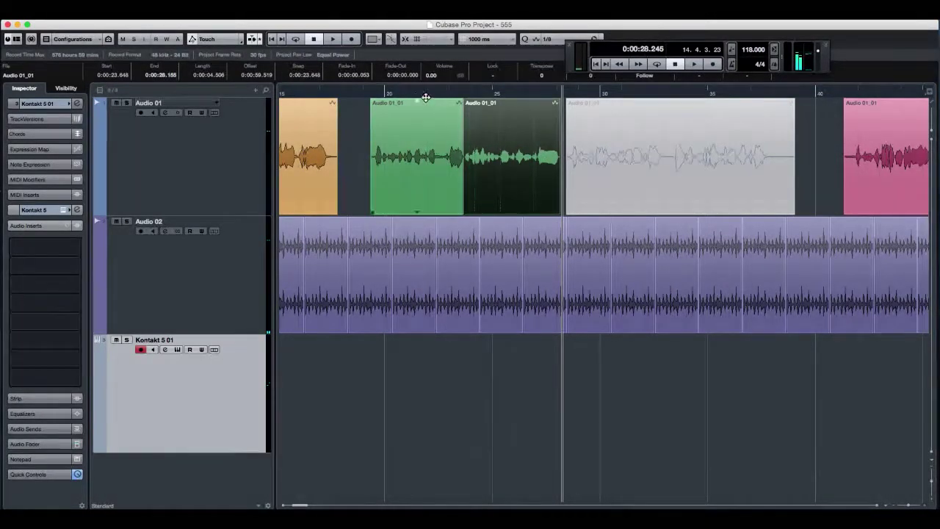
left_click(368, 93)
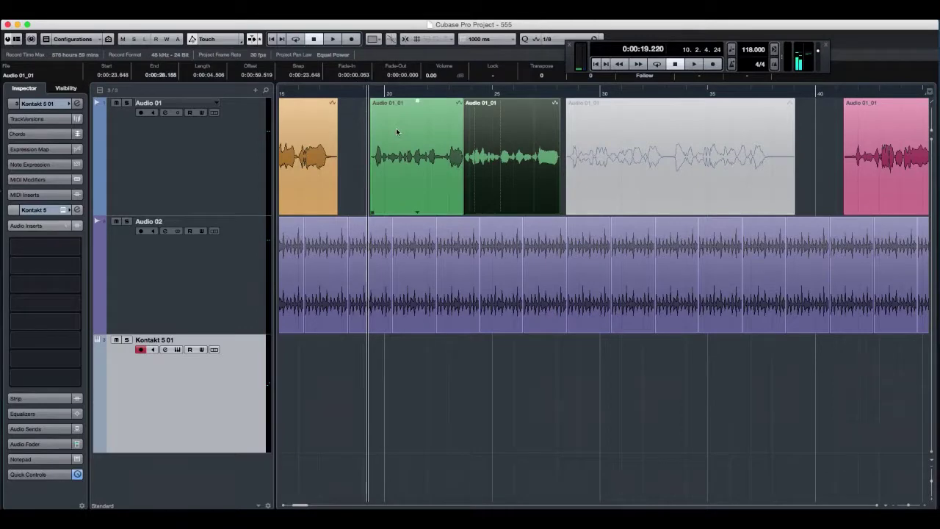
key("space")
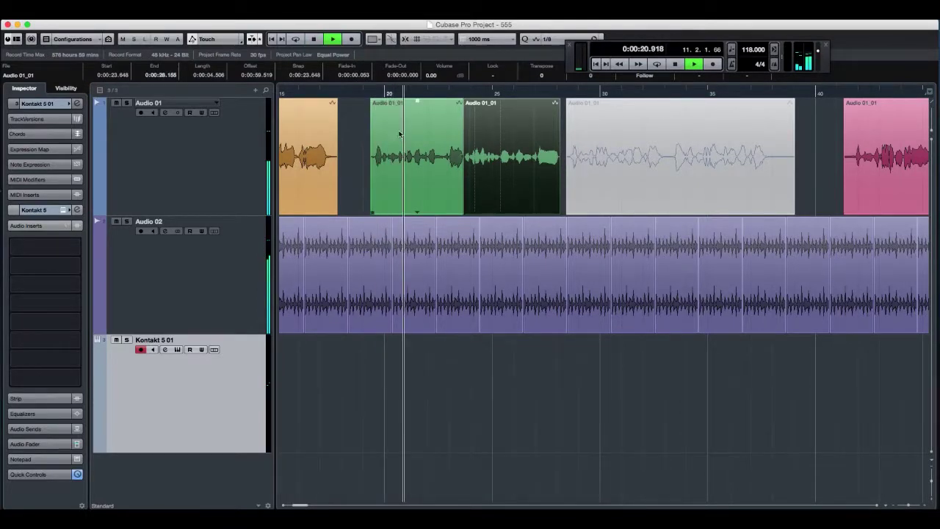
Lower the volume of the Audio 02 track to -8.22.
left_click(165, 252)
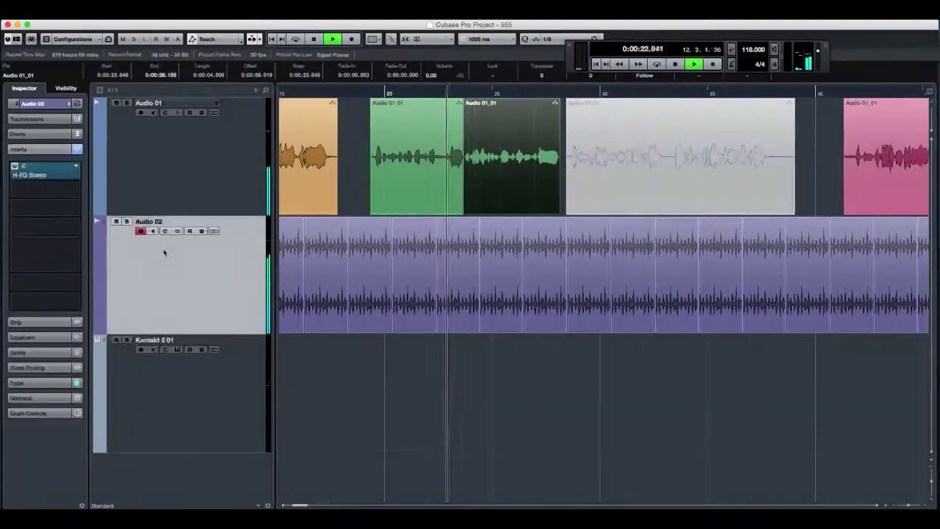
left_click(37, 103)
left_click_drag(66, 152, 59, 154)
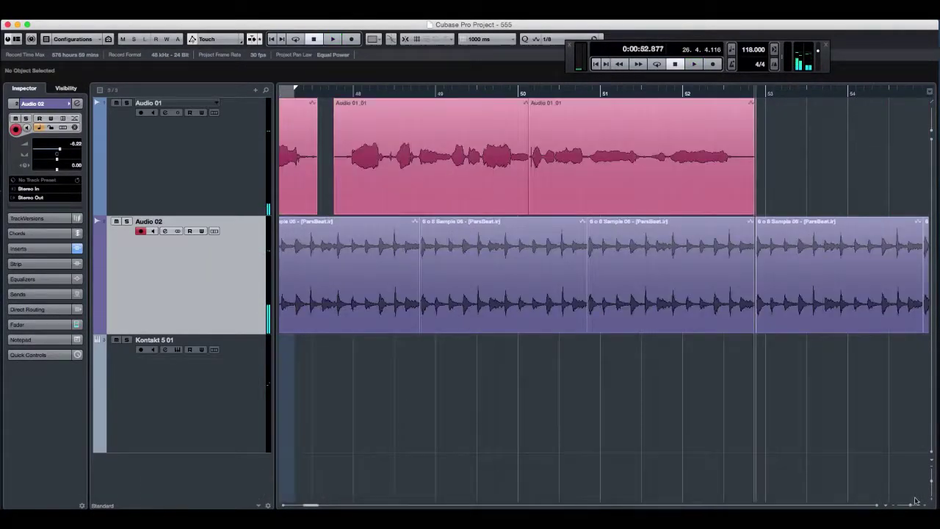
Place the project cursor just before the orange vocal event, at about 6.7 seconds.
left_click_drag(916, 501, 905, 505)
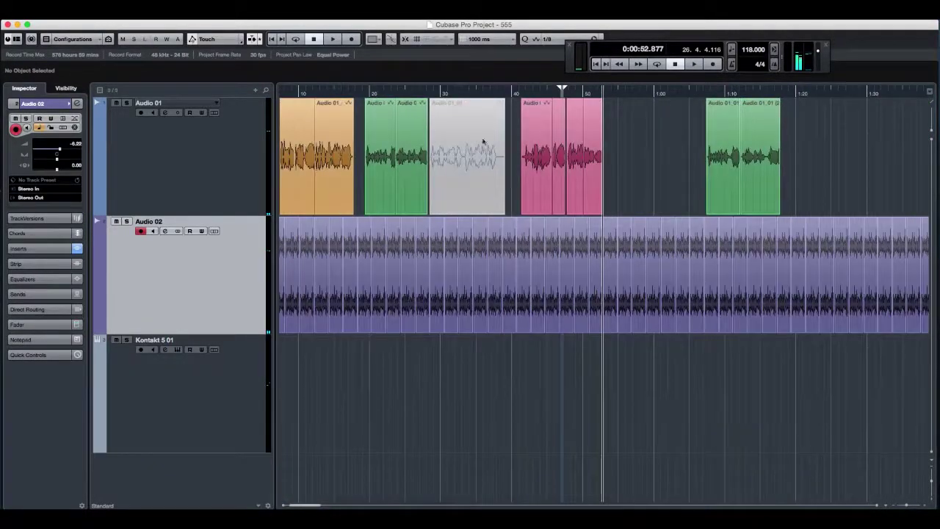
scroll(374, 331, "left", 3)
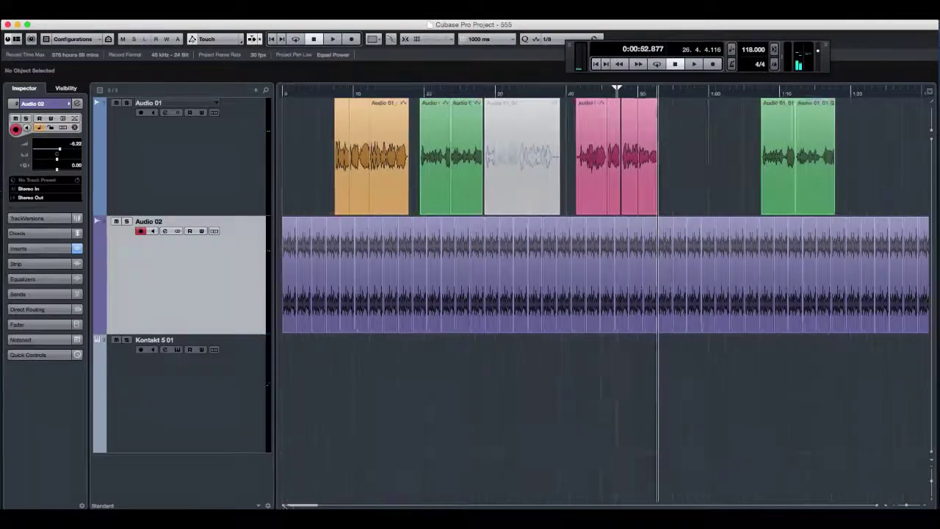
left_click_drag(333, 96, 330, 113)
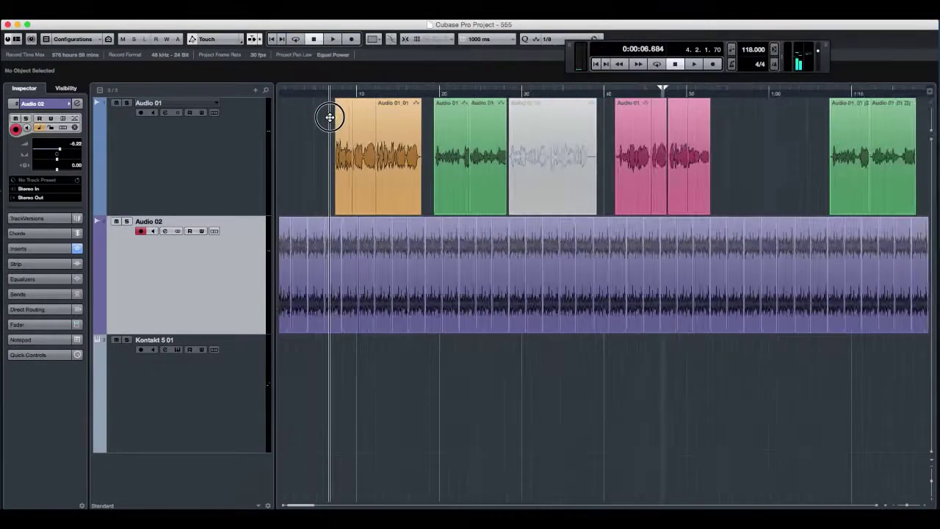